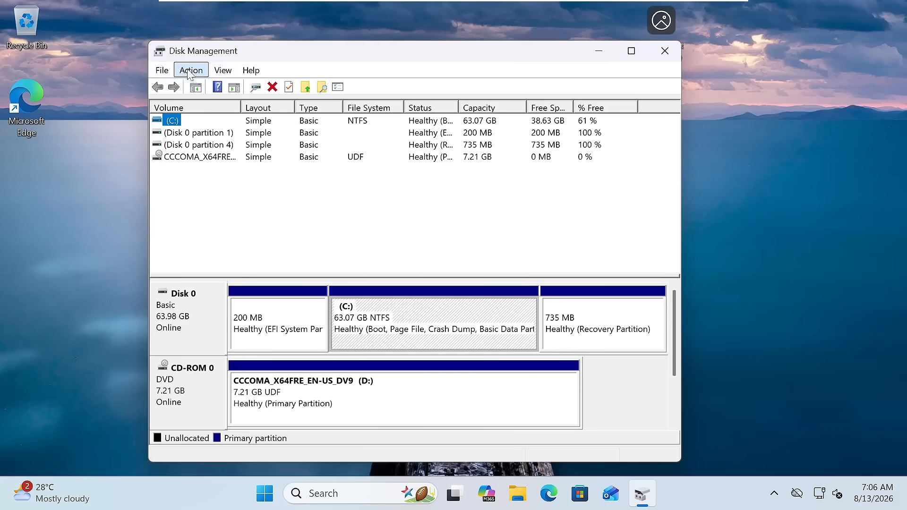
Open Disk Management's Action menu, which offers the Create VHD option.
click(188, 73)
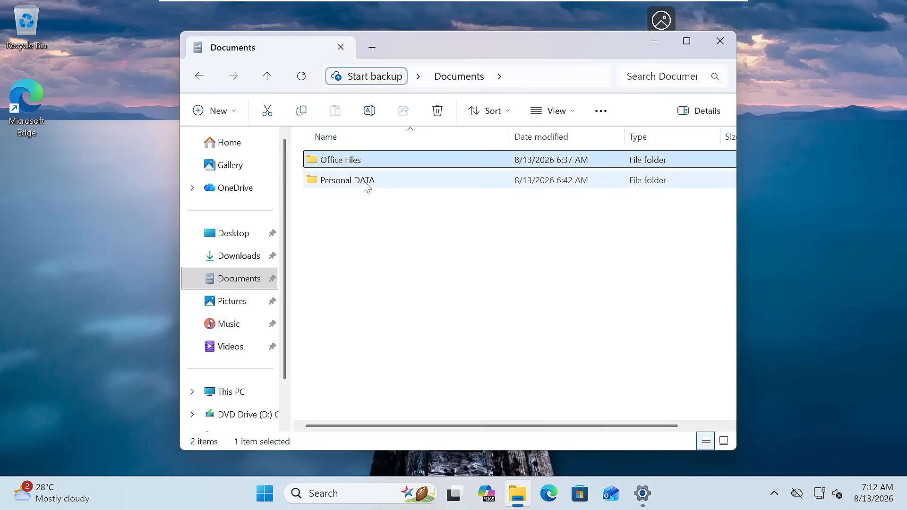
Select the Personal DATA folder next to Office Files in Documents.
click(367, 184)
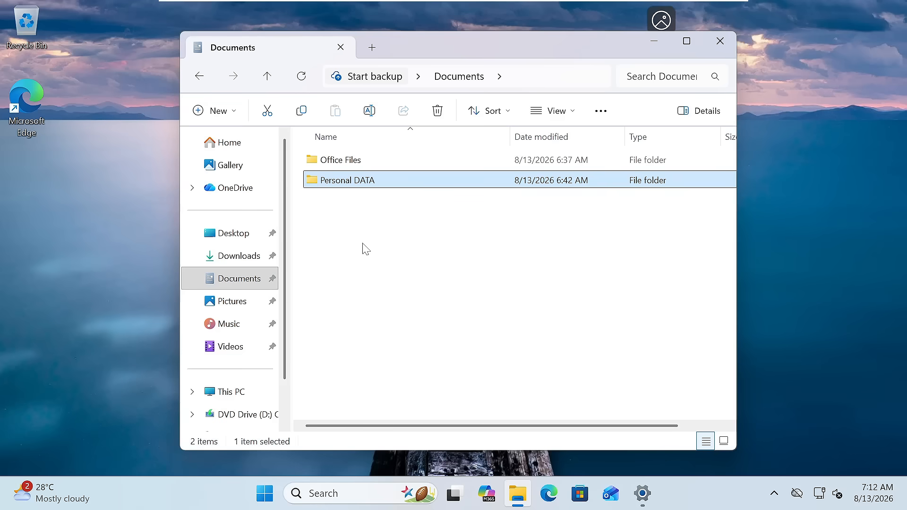
Cut the Office Files and Personal DATA folders from Documents.
key(ctrl+a)
right_click(415, 160)
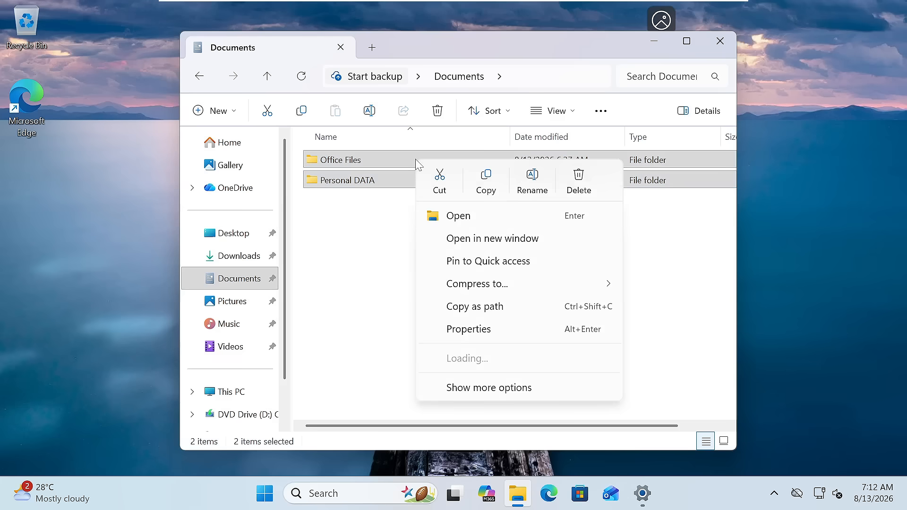
click(441, 182)
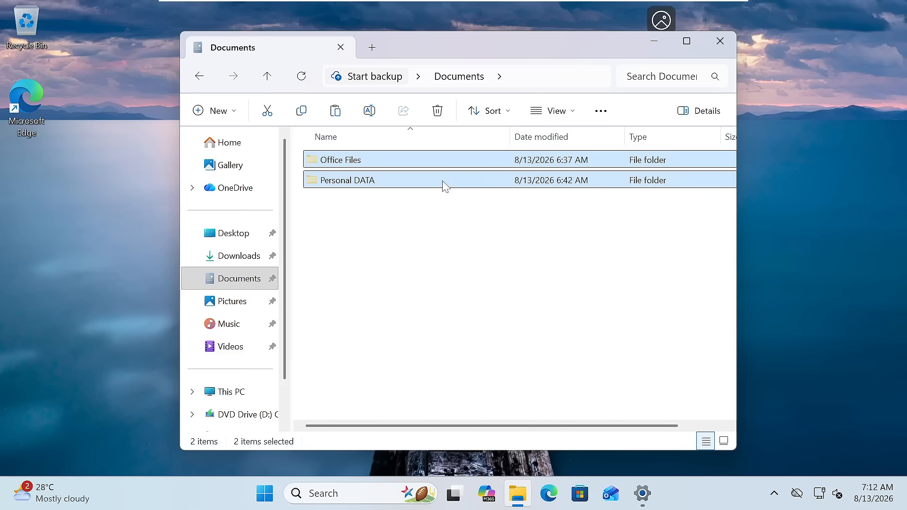
Paste both folders into the Virtual (E:) drive under This PC.
click(241, 393)
click(368, 212)
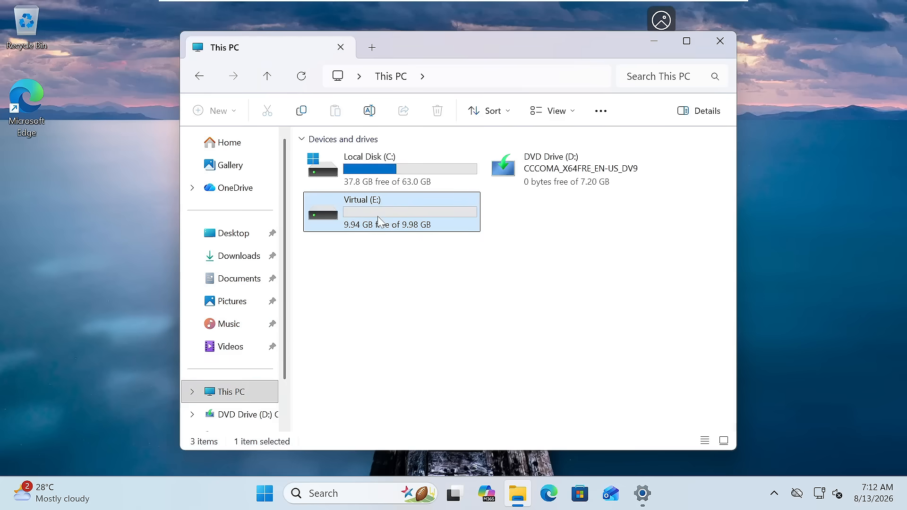
double_click(378, 221)
right_click(381, 222)
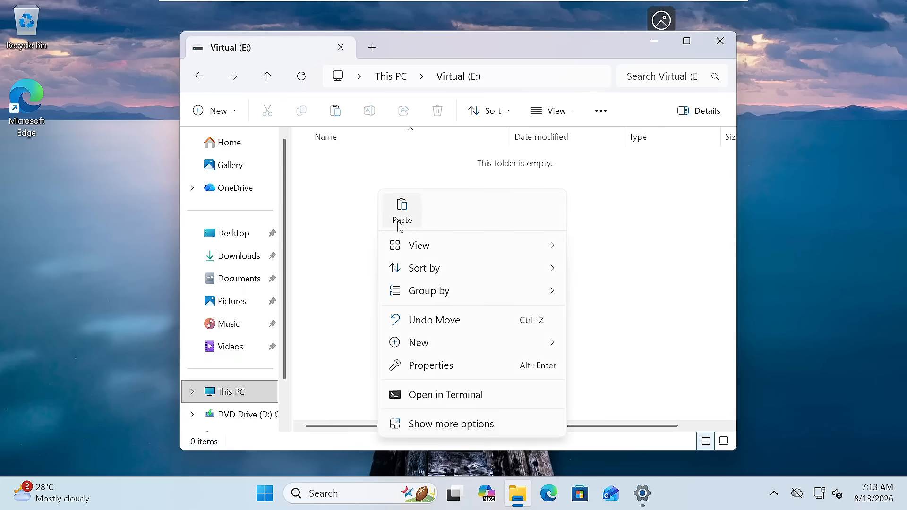
click(383, 178)
right_click(377, 210)
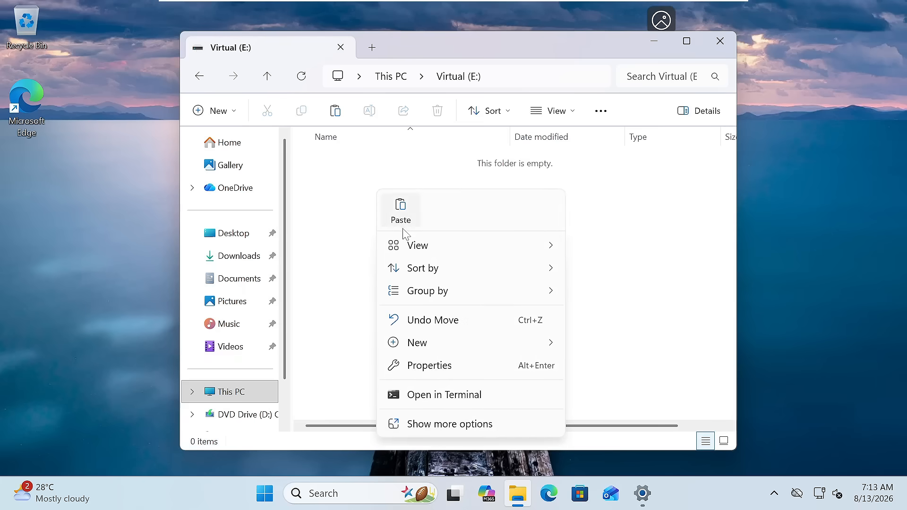
click(401, 213)
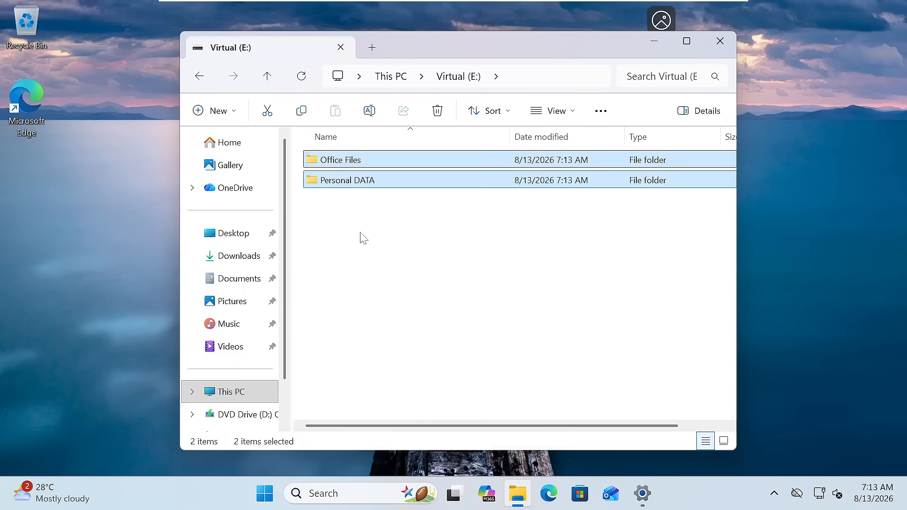
click(252, 279)
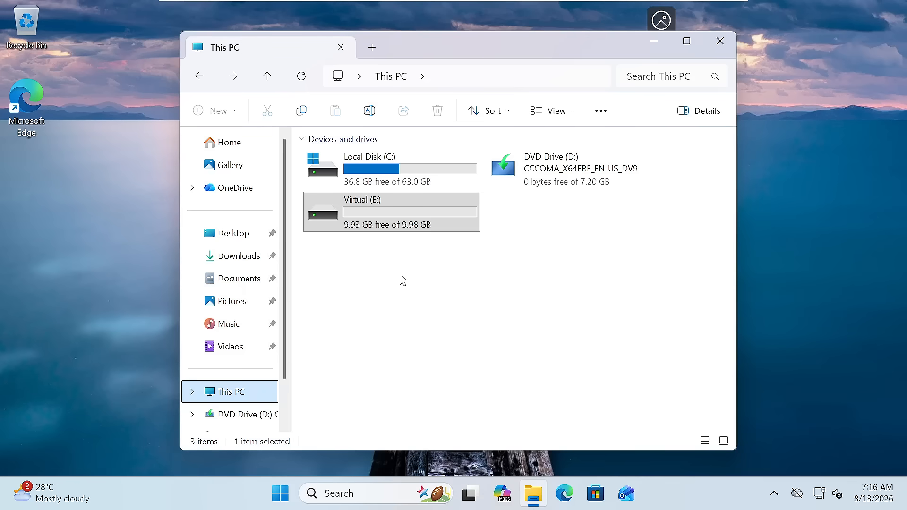
Confirm Documents is empty and both folders are on Virtual (E:), then right-click that drive.
click(236, 278)
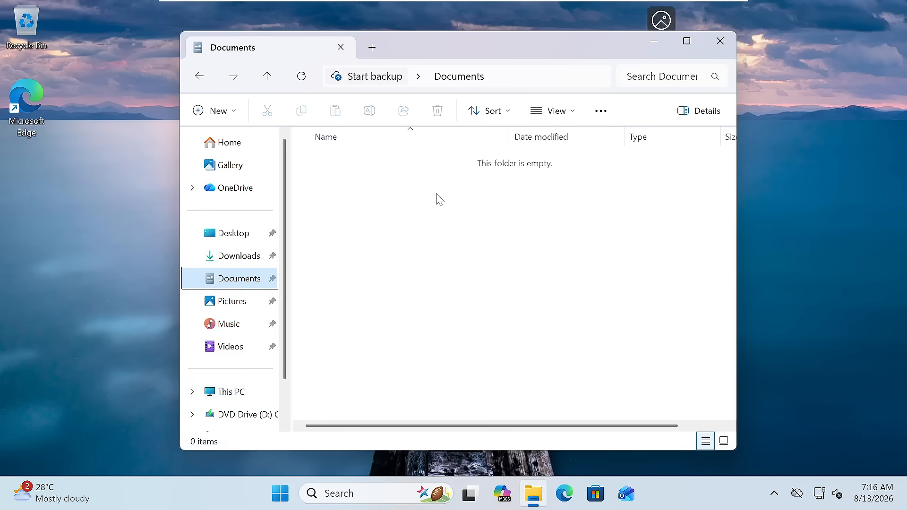
click(233, 392)
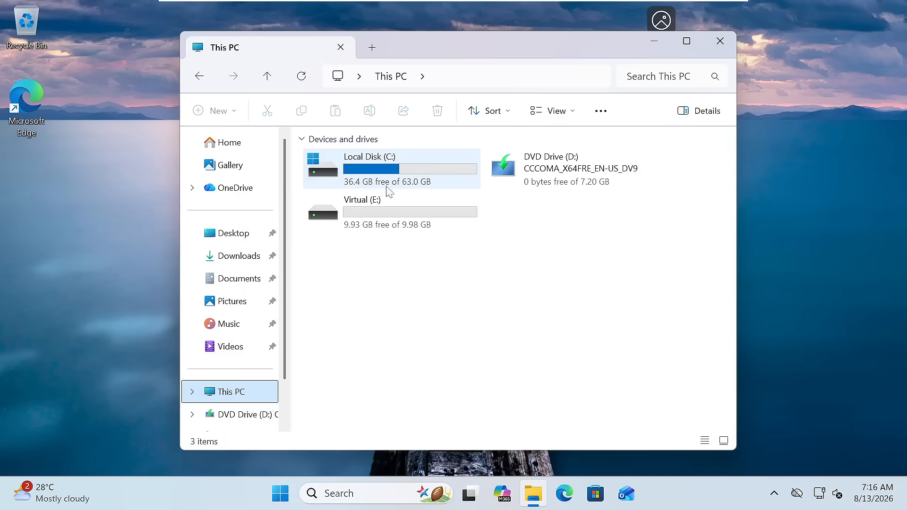
mouse_move(398, 170)
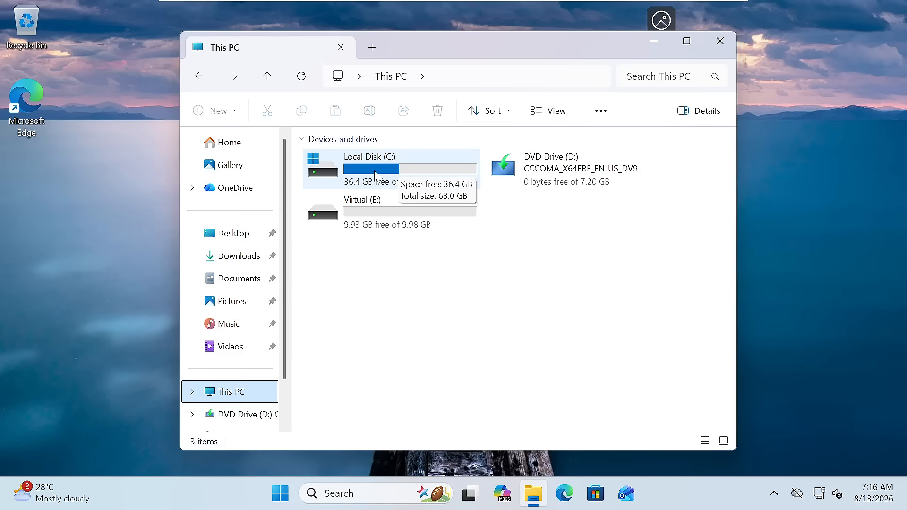
double_click(374, 208)
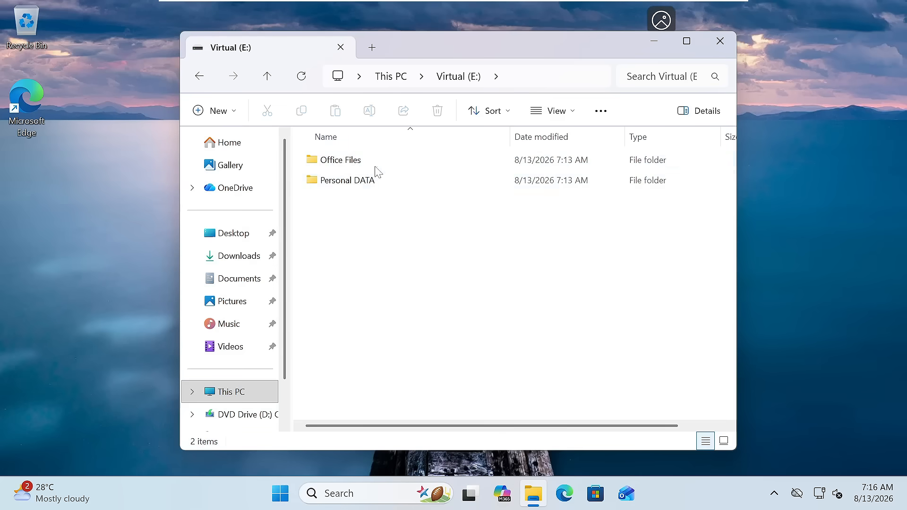
click(203, 79)
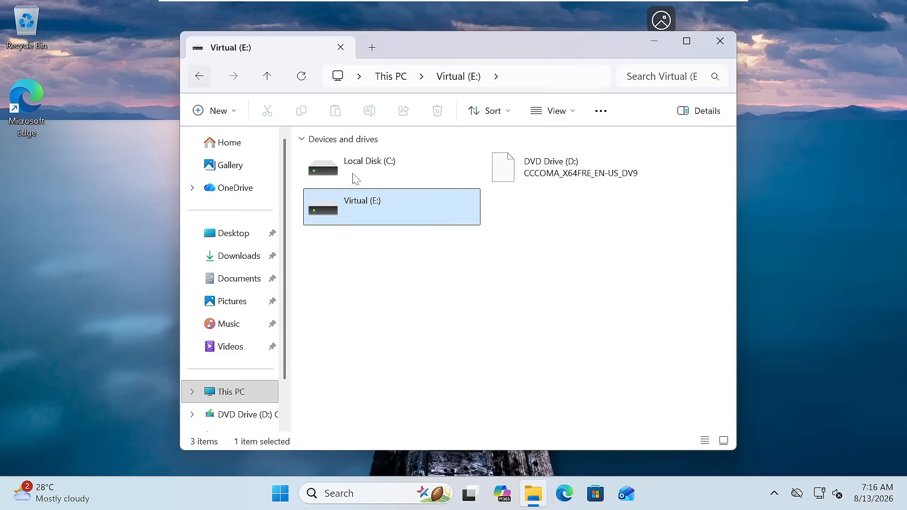
right_click(370, 210)
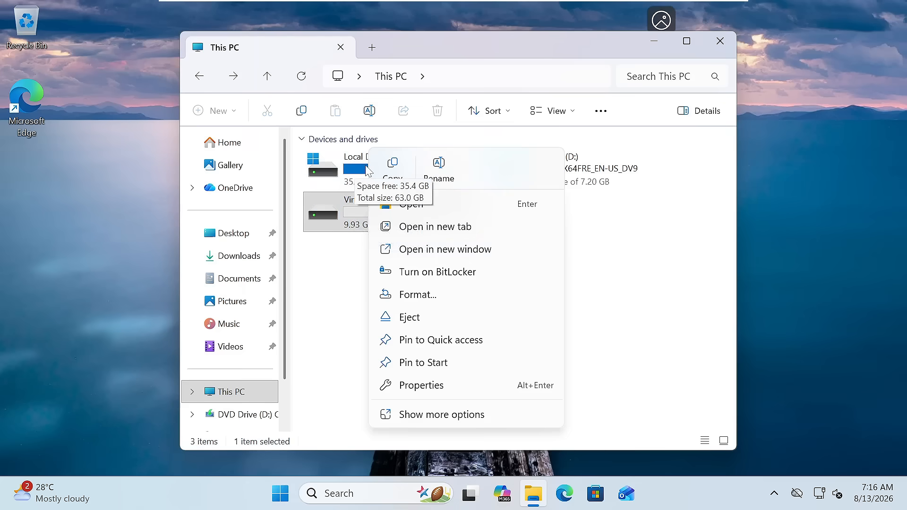
Turn on BitLocker for Virtual (E:) and choose to unlock it with a password.
click(435, 273)
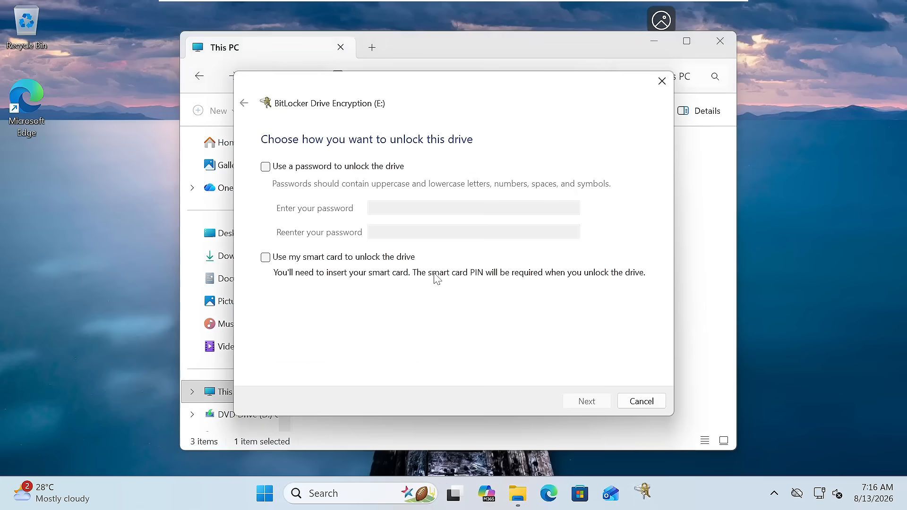
click(266, 167)
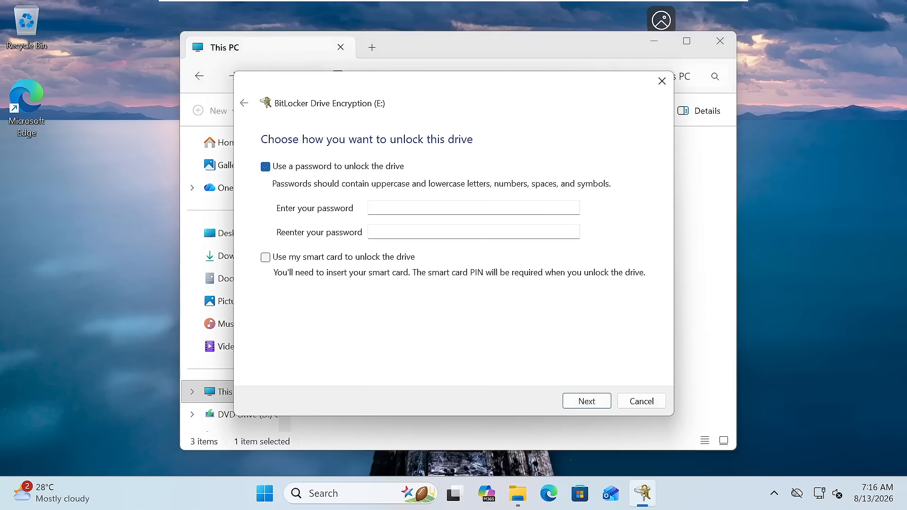
click(402, 208)
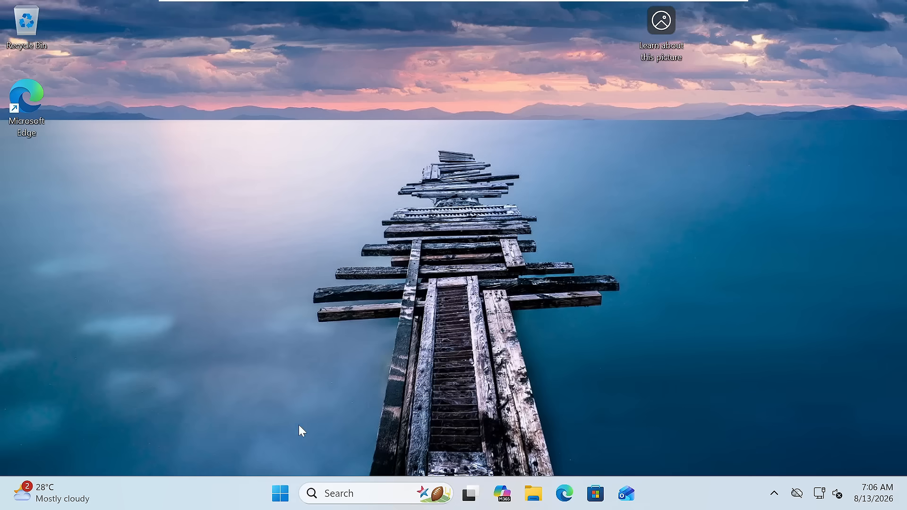
right_click(282, 499)
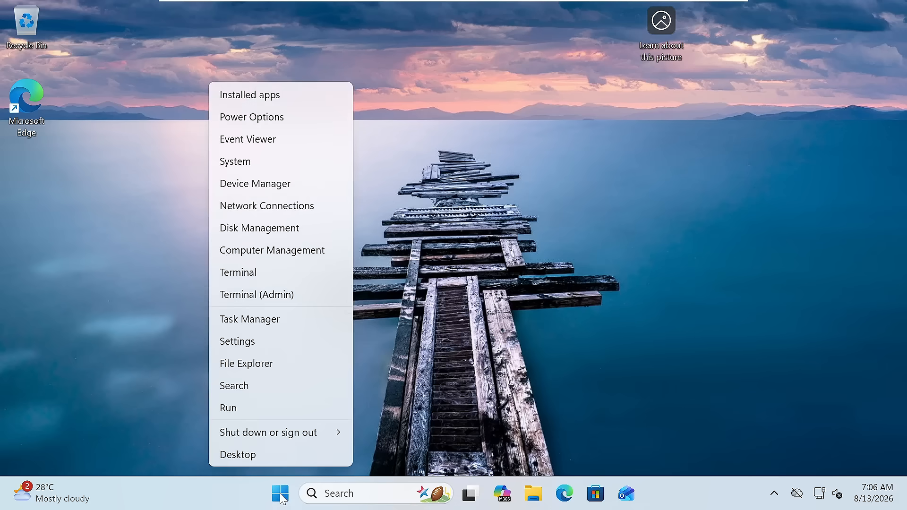
click(276, 232)
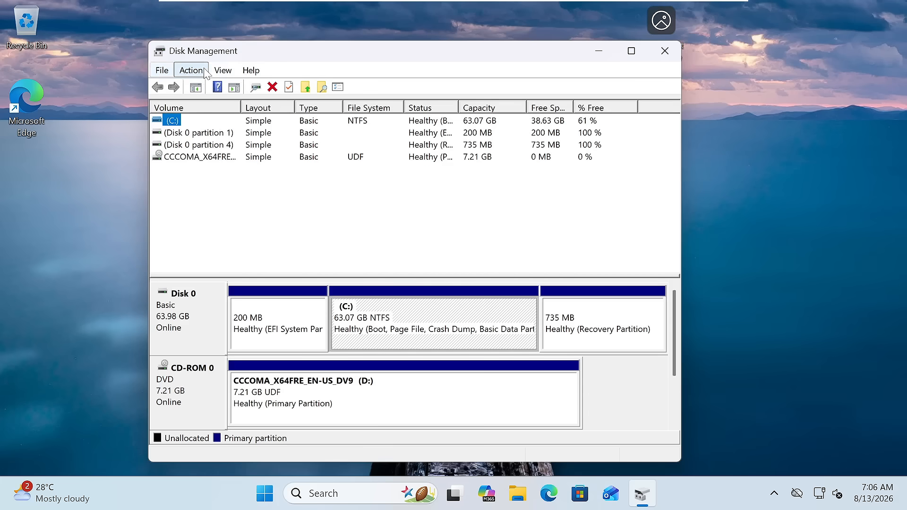
click(189, 70)
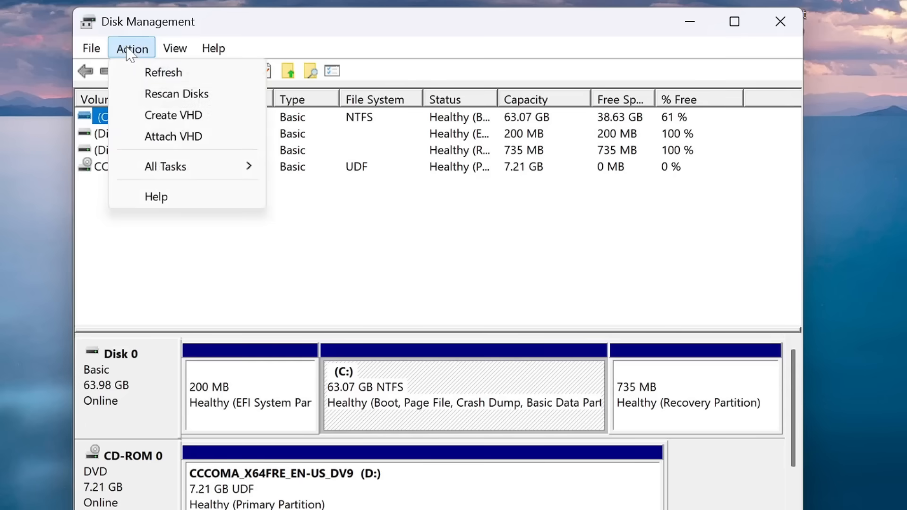
click(170, 124)
drag(373, 88, 384, 77)
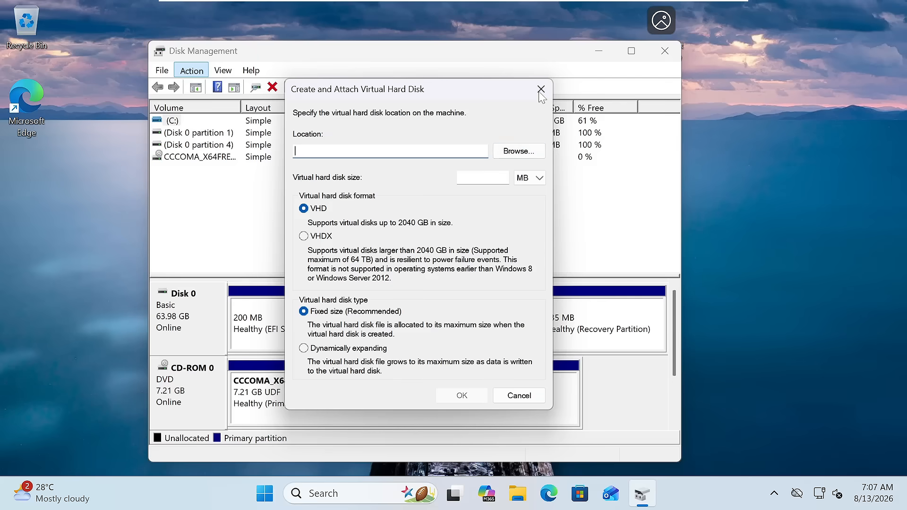
click(541, 89)
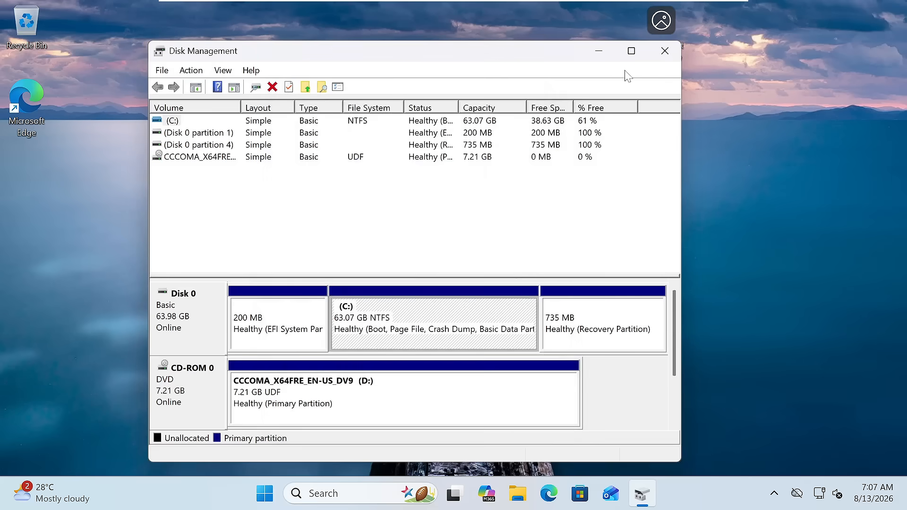
click(665, 51)
right_click(285, 497)
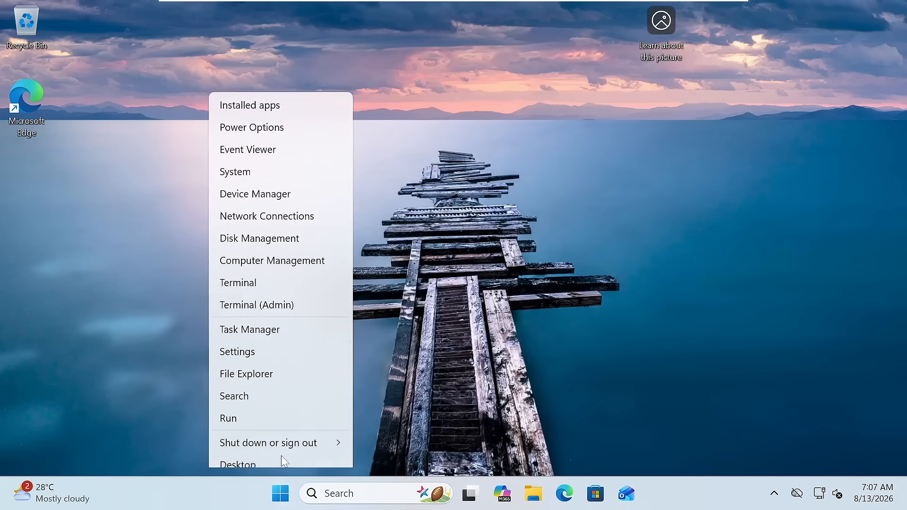
Go to Settings > System > Storage > Advanced storage settings > Disks & volumes and start Create VHD.
click(265, 350)
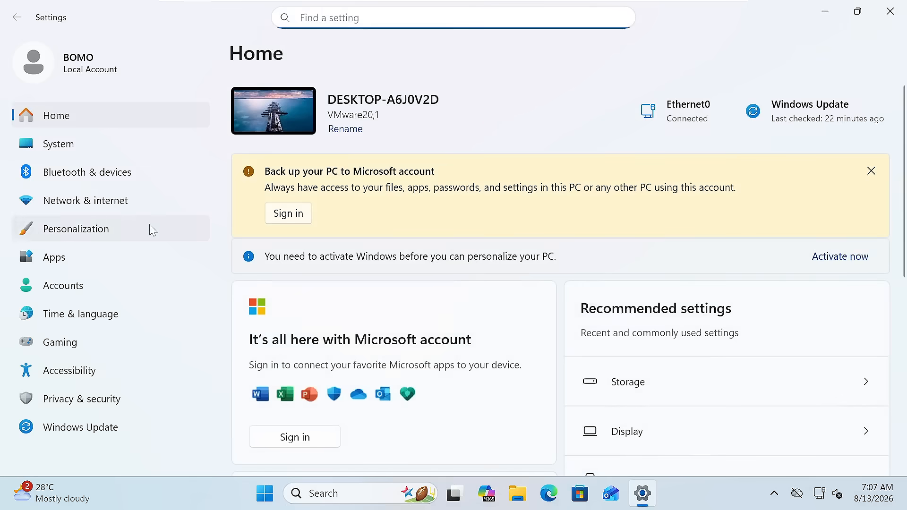
click(70, 145)
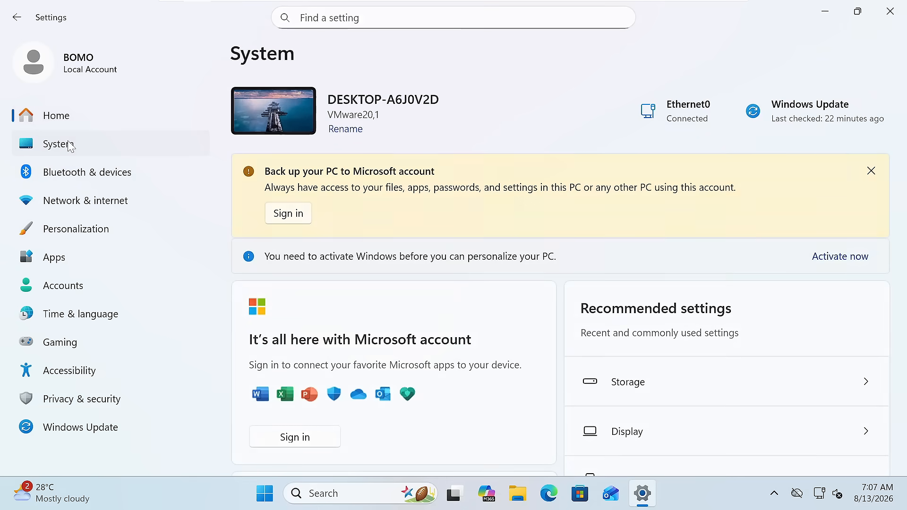
scroll(387, 289, down, 1)
scroll(387, 289, down, 2)
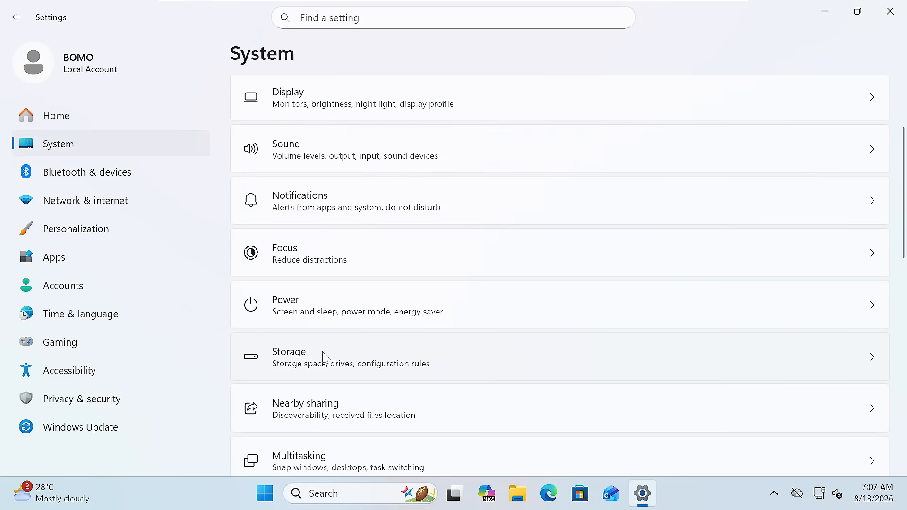
click(331, 359)
scroll(344, 296, down, 3)
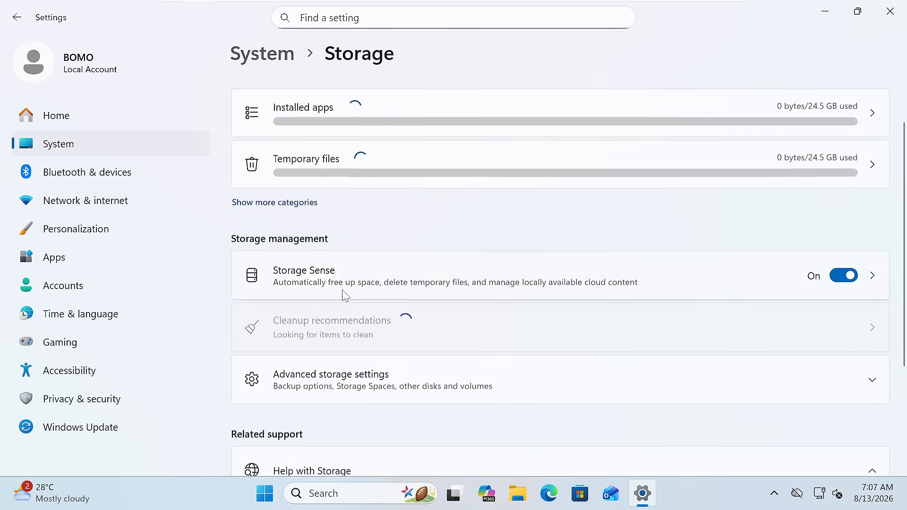
click(346, 327)
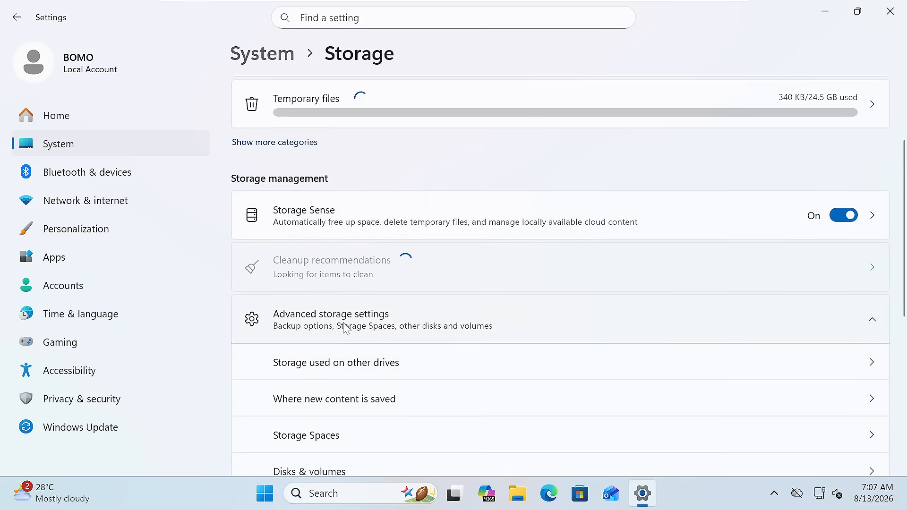
scroll(338, 330, down, 3)
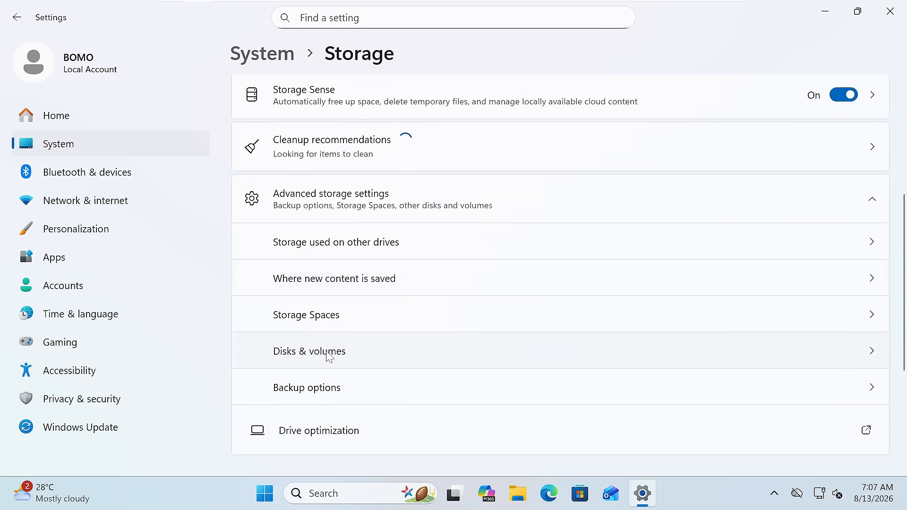
click(329, 352)
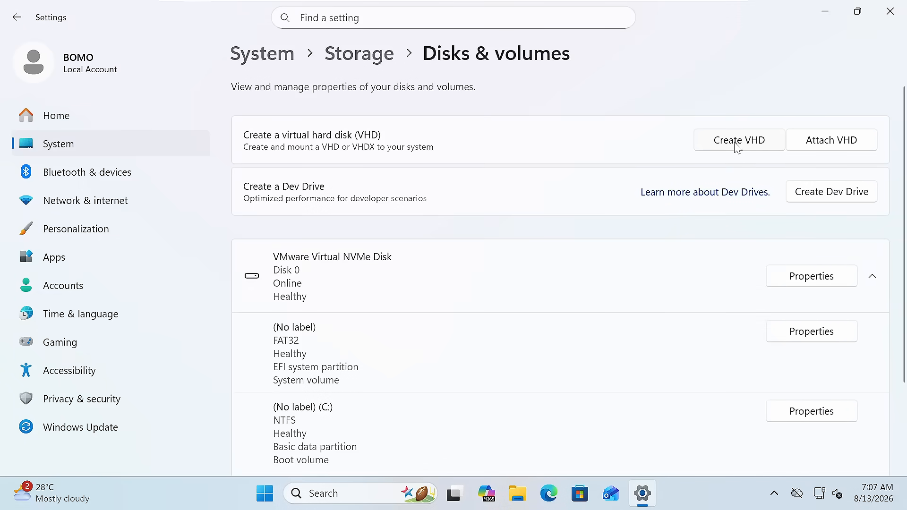
click(737, 144)
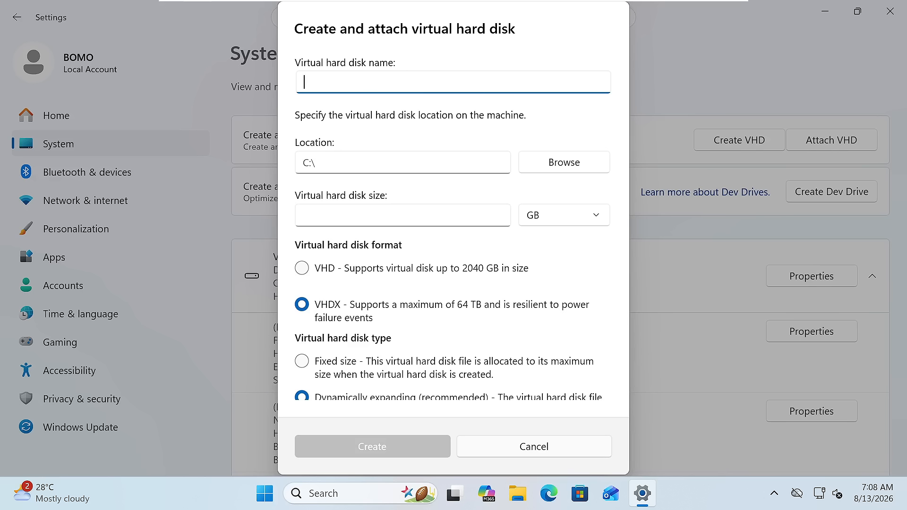
Name the new virtual hard disk 'Virtual Disk' and browse for its location.
text(Virtual Disk)
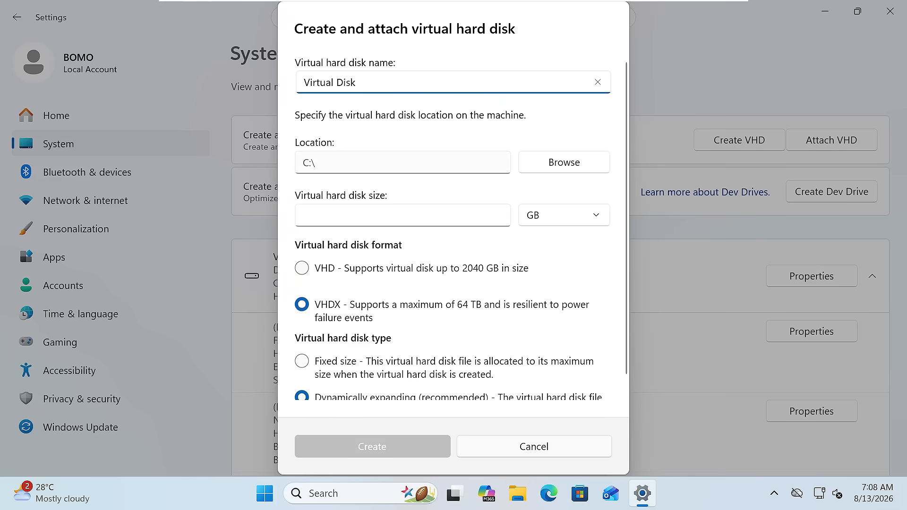
click(539, 164)
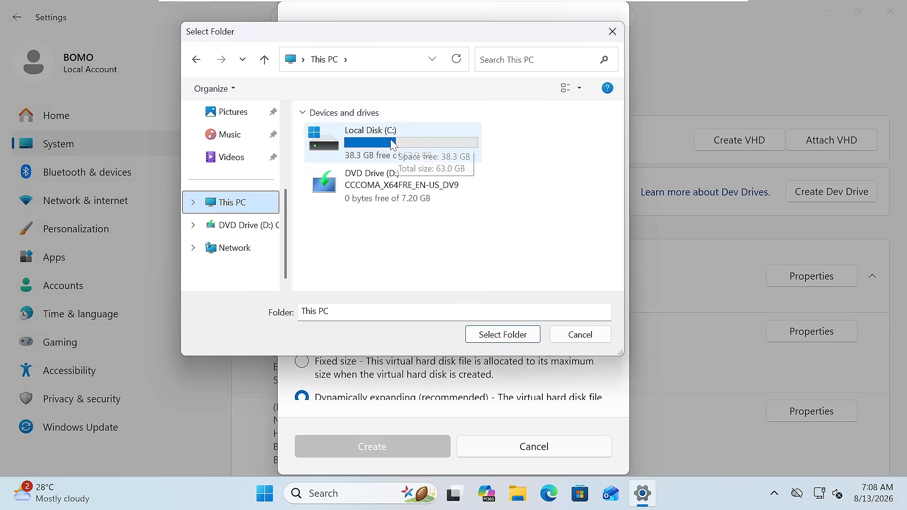
Store the VHDX on Local Disk (C:), set its size to 10 GB, and create it.
click(391, 144)
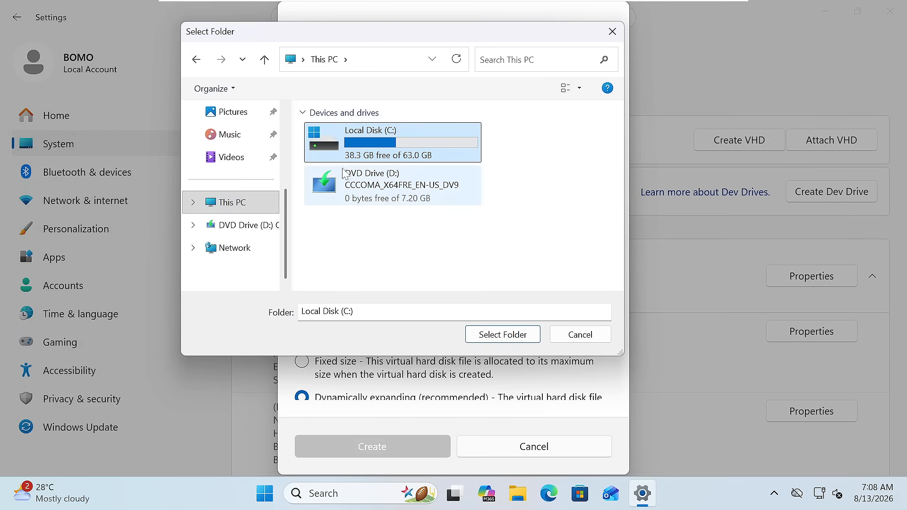
click(497, 335)
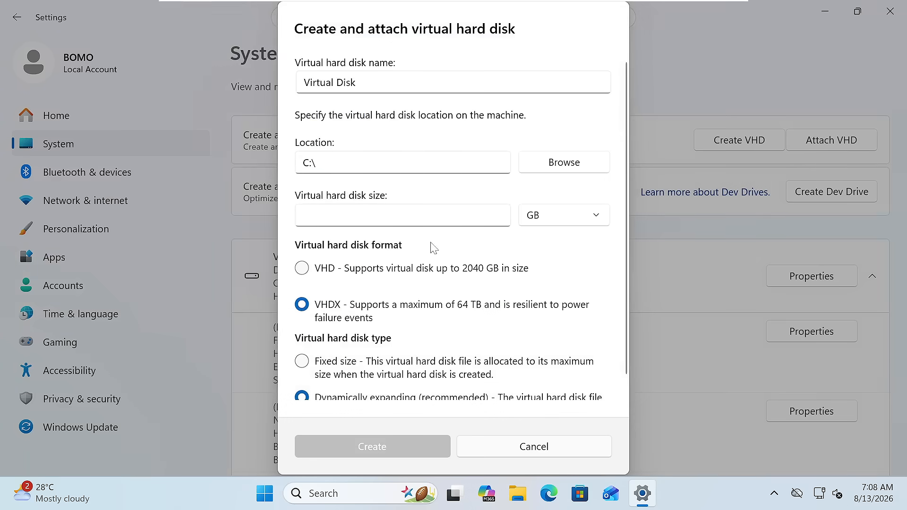
click(411, 216)
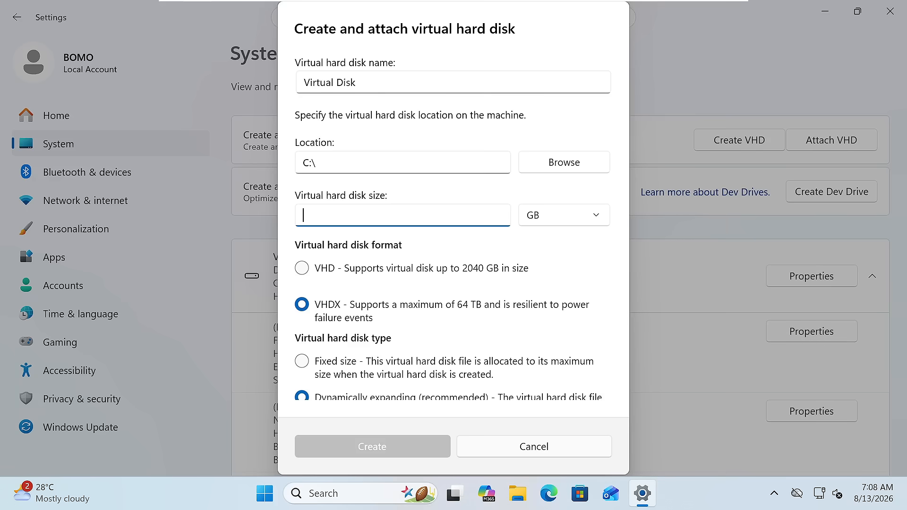
scroll(341, 219, down, 1)
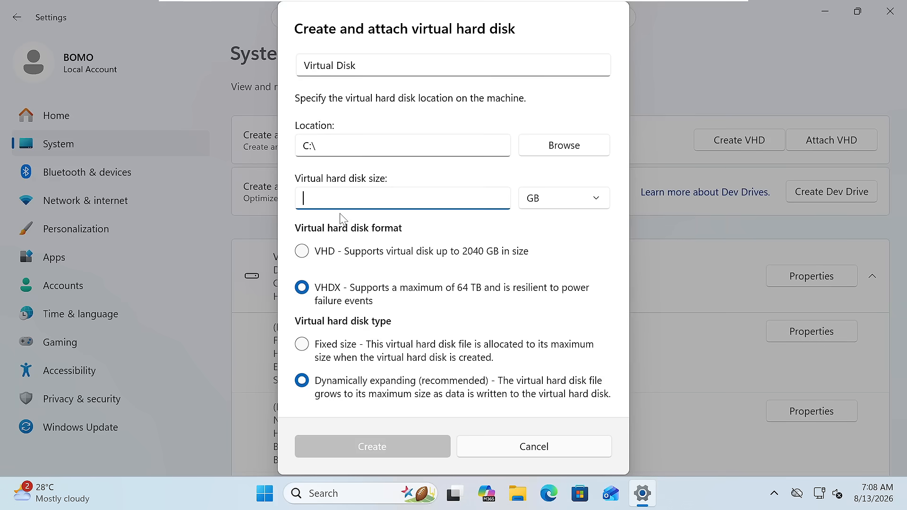
text(10)
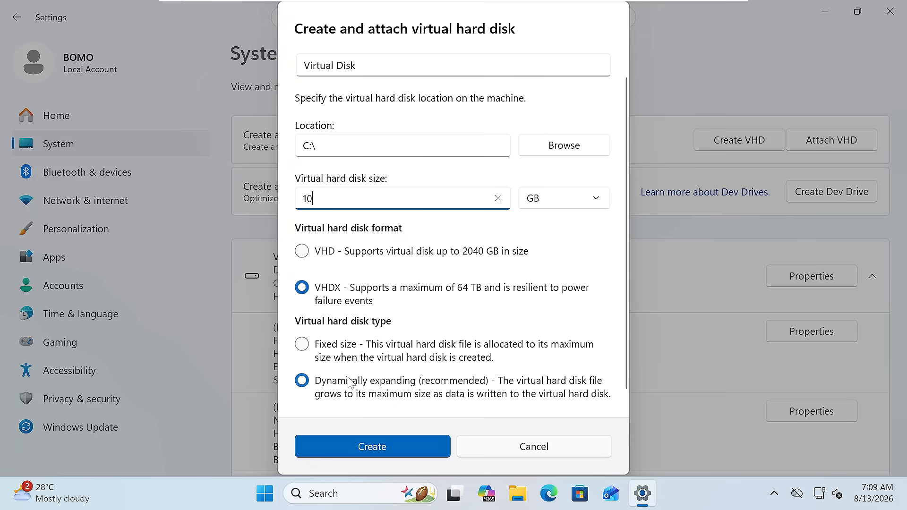
click(373, 447)
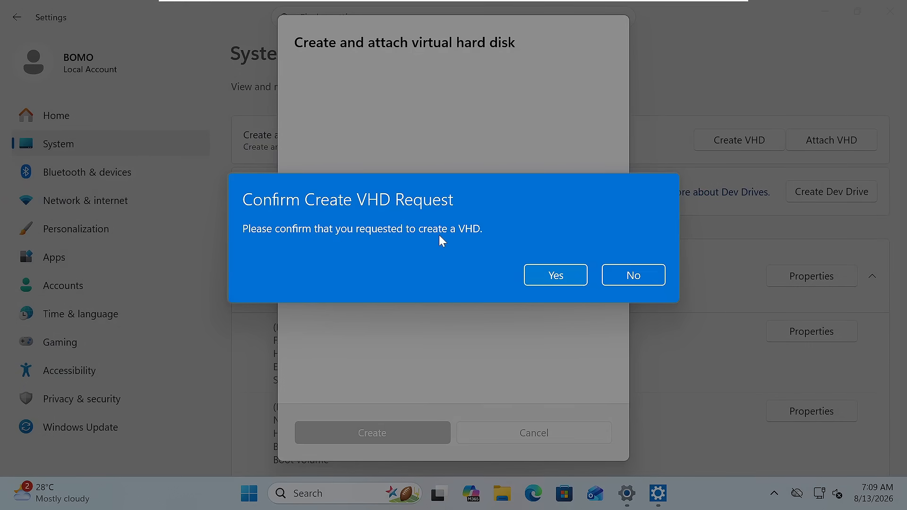
click(546, 276)
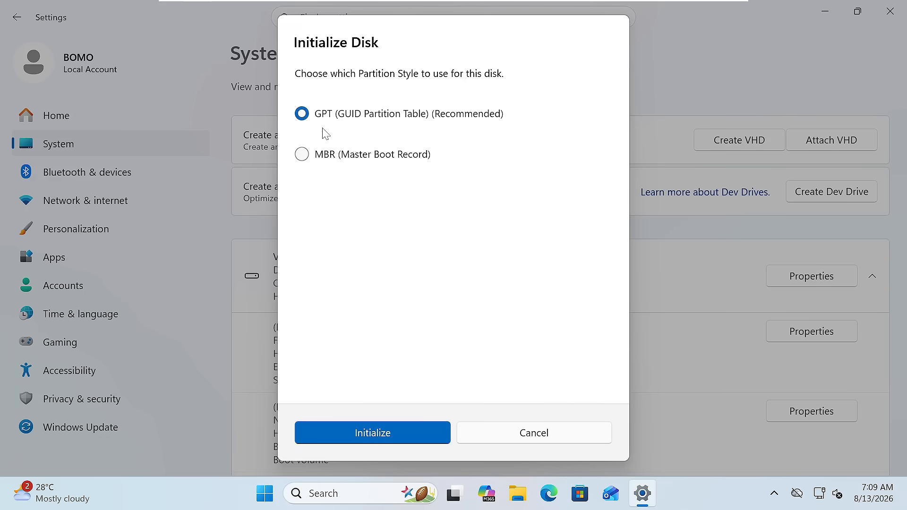
Initialize the disk as GPT, then format it NTFS with label 'Virtual' and drive letter E.
click(409, 435)
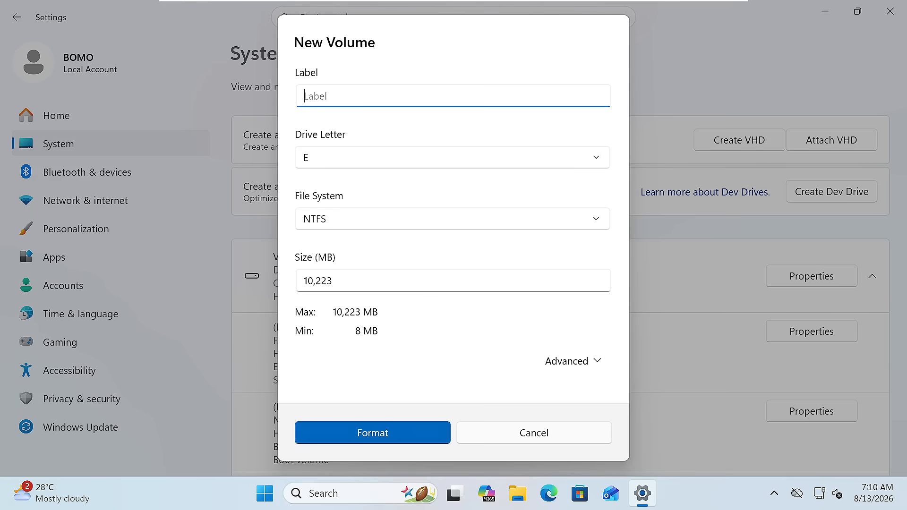
text(Virtual)
click(337, 161)
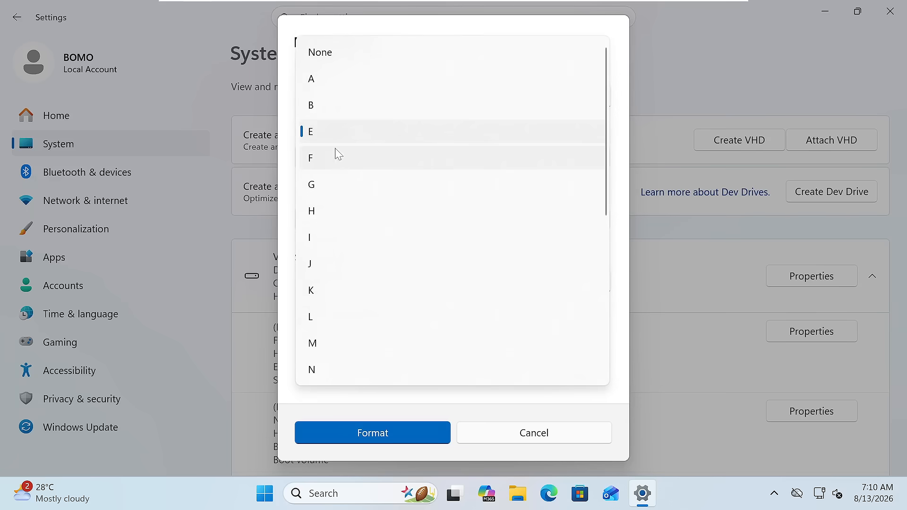
click(345, 138)
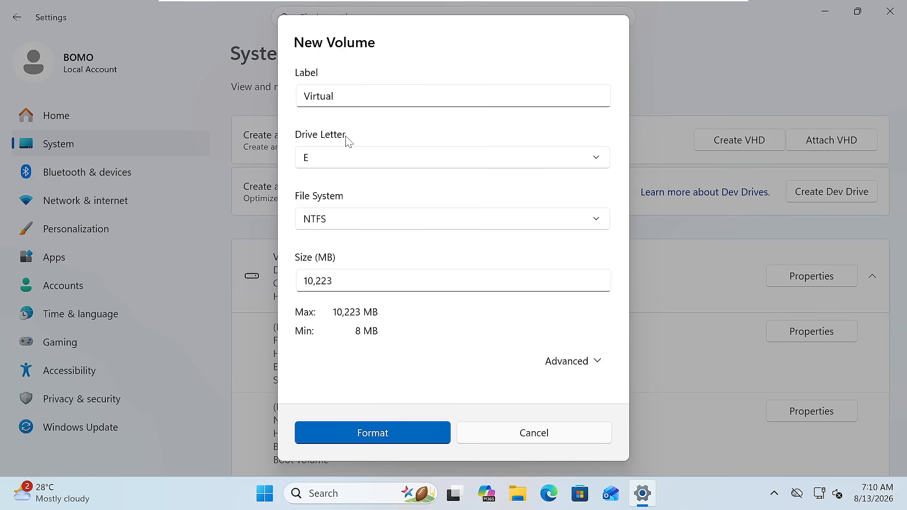
click(344, 220)
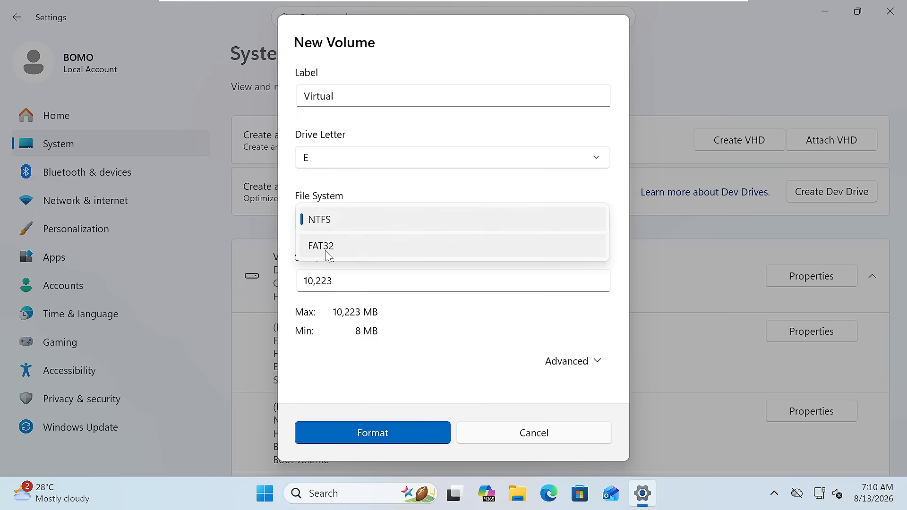
click(328, 222)
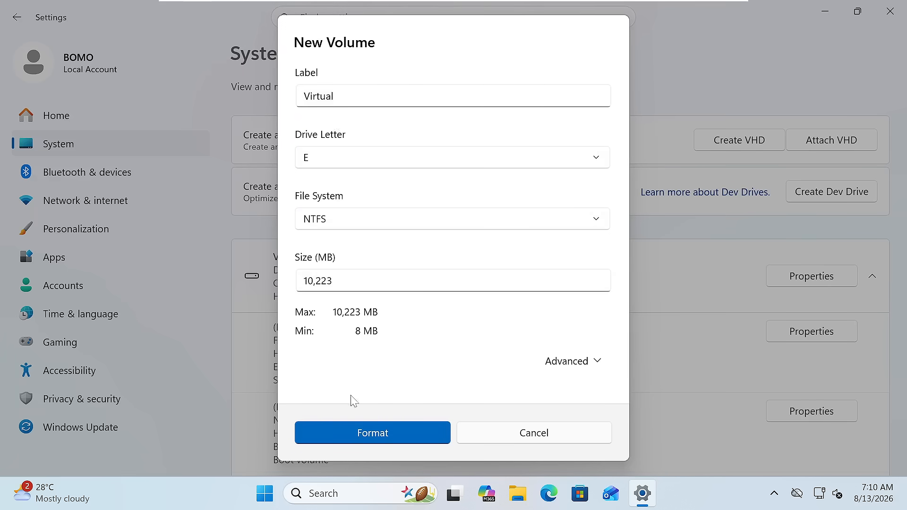
click(382, 432)
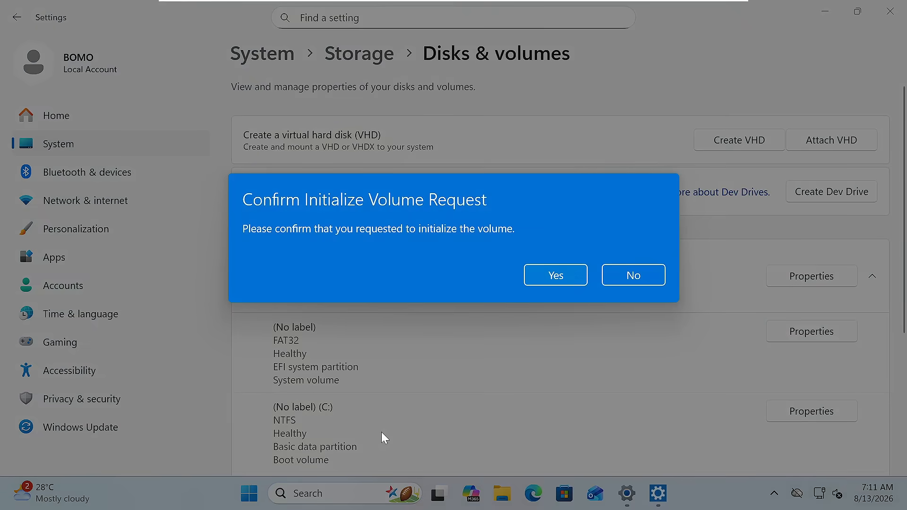
click(550, 284)
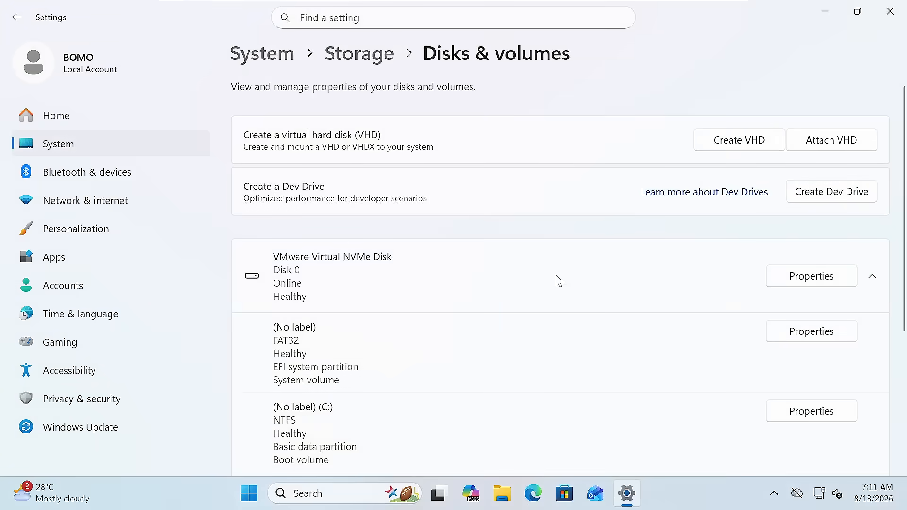
Minimize Settings and select Virtual (E:), 9.94 GB free of 9.98 GB, under This PC.
click(832, 17)
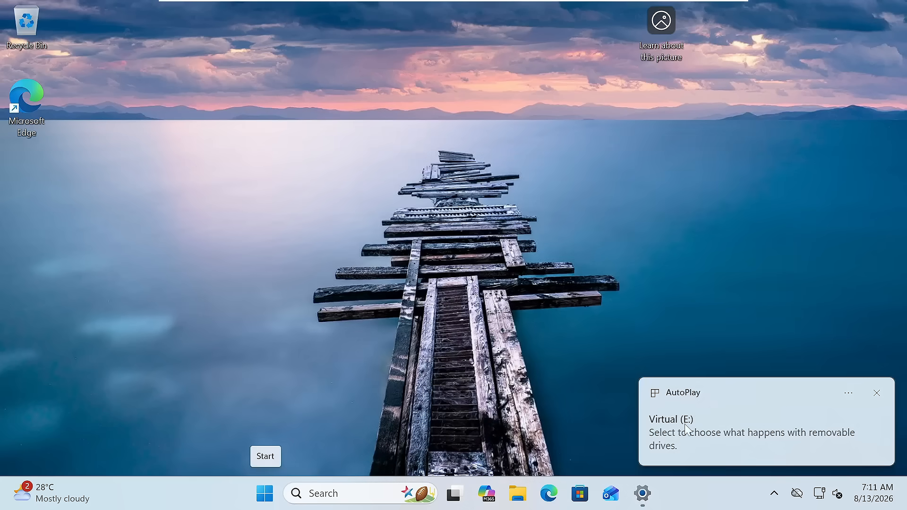
click(519, 495)
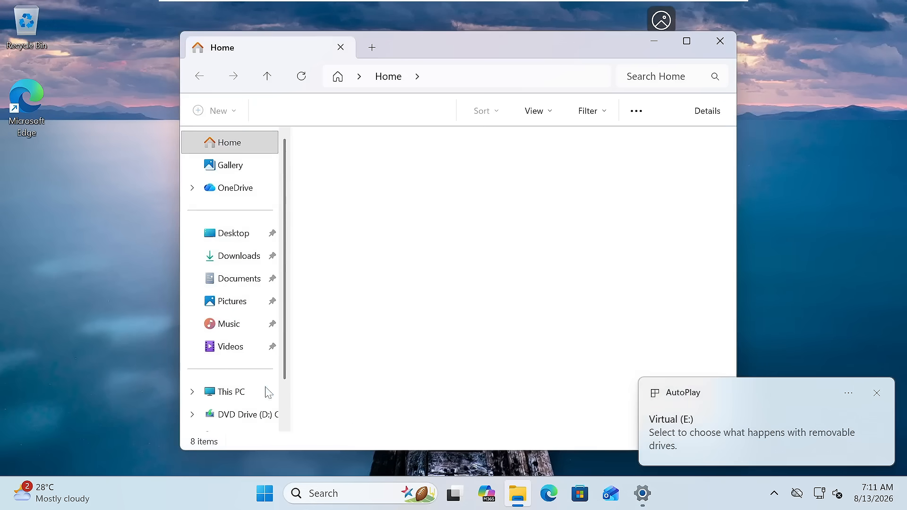
click(251, 395)
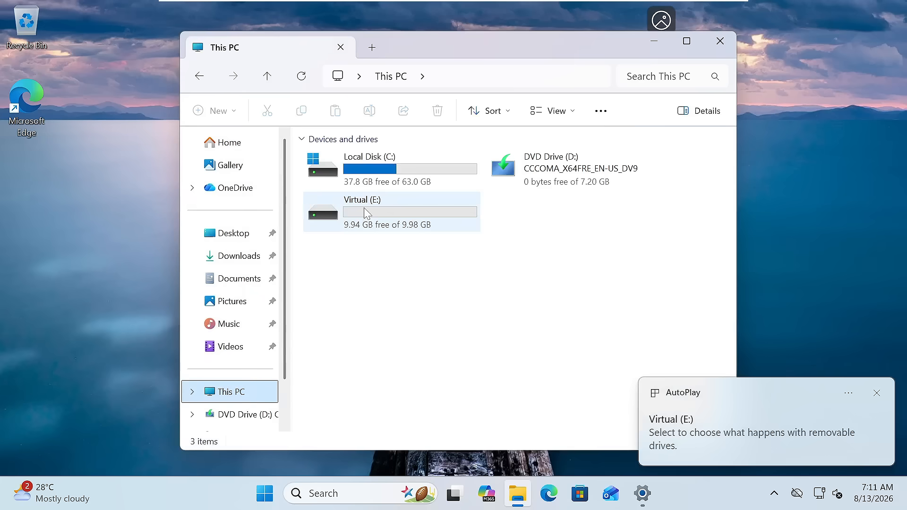
click(343, 229)
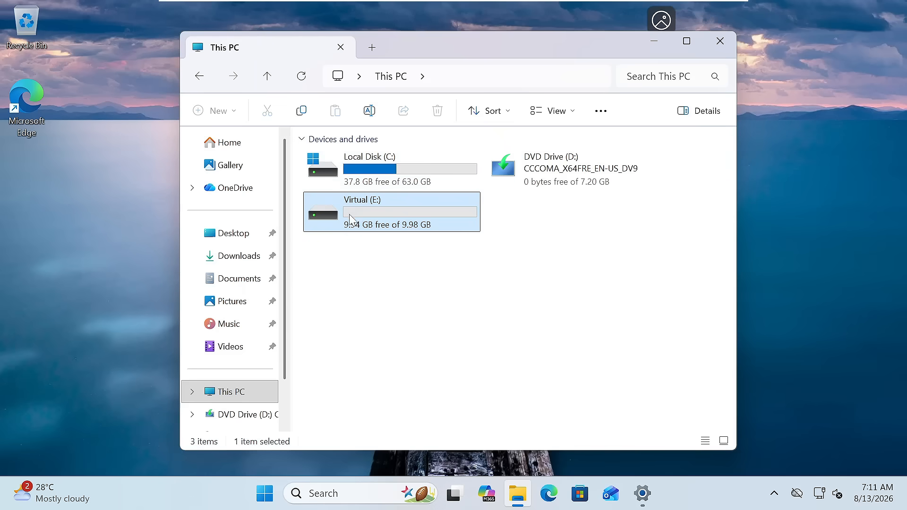
mouse_move(350, 218)
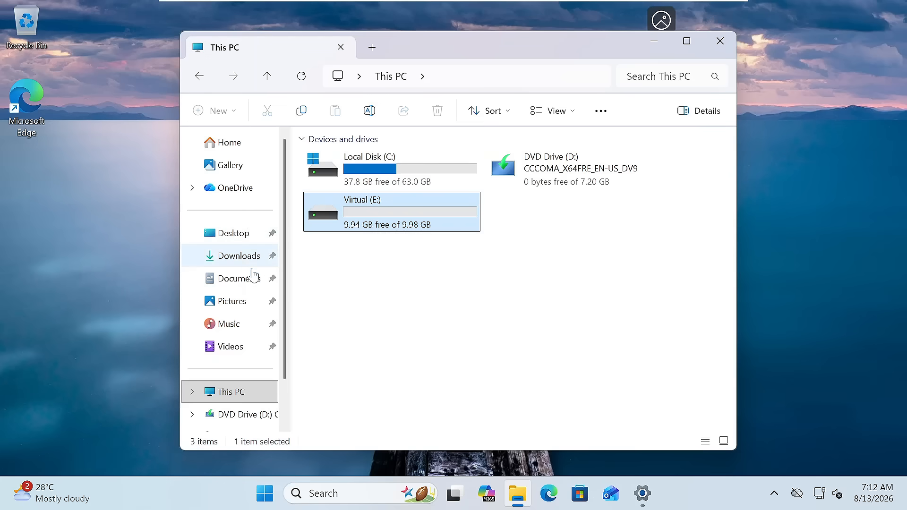
In Documents, select the Office Files and Personal DATA folders and cut them.
click(244, 283)
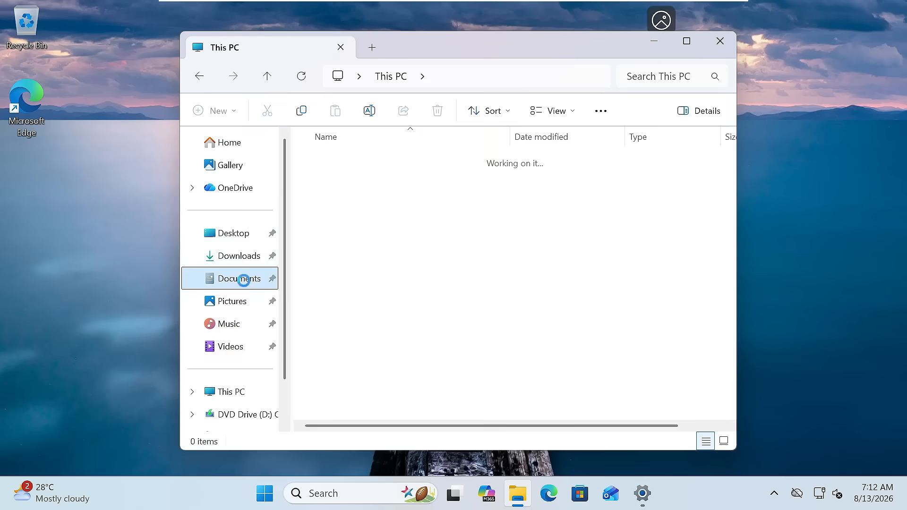
click(352, 163)
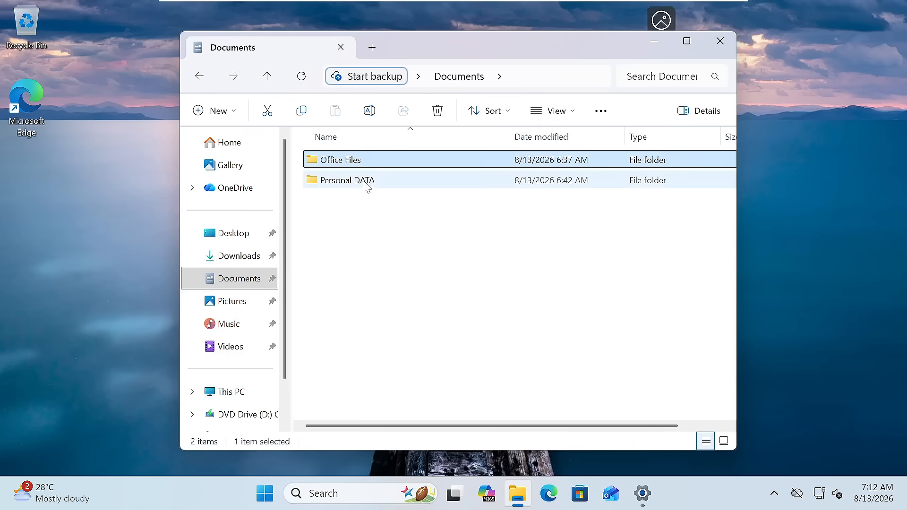
click(366, 185)
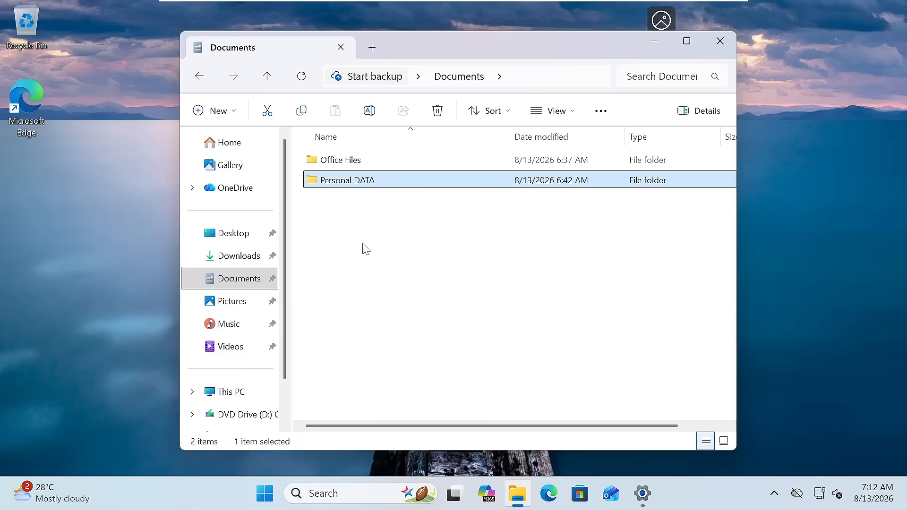
drag(346, 223, 440, 157)
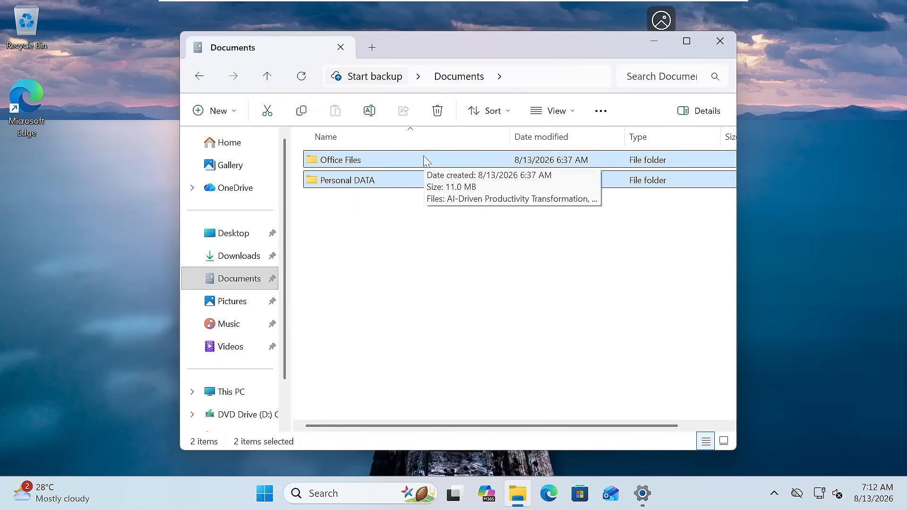
right_click(417, 162)
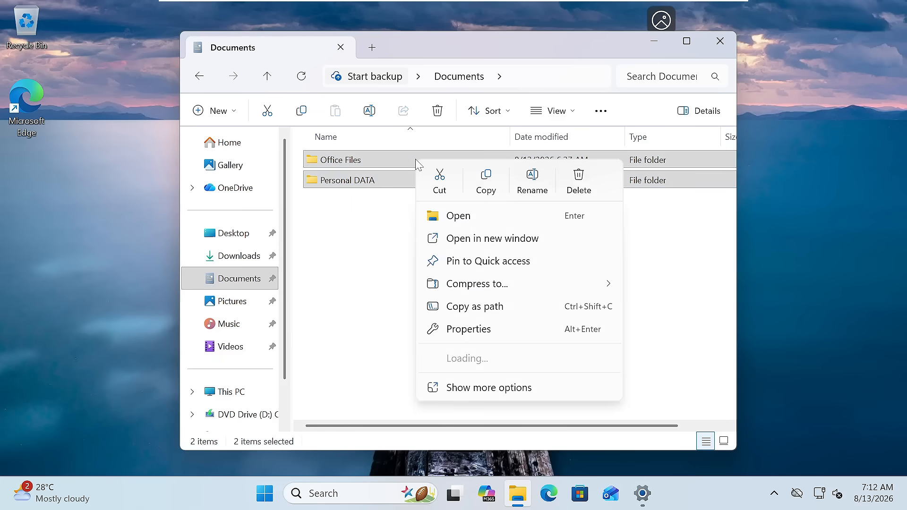
click(442, 185)
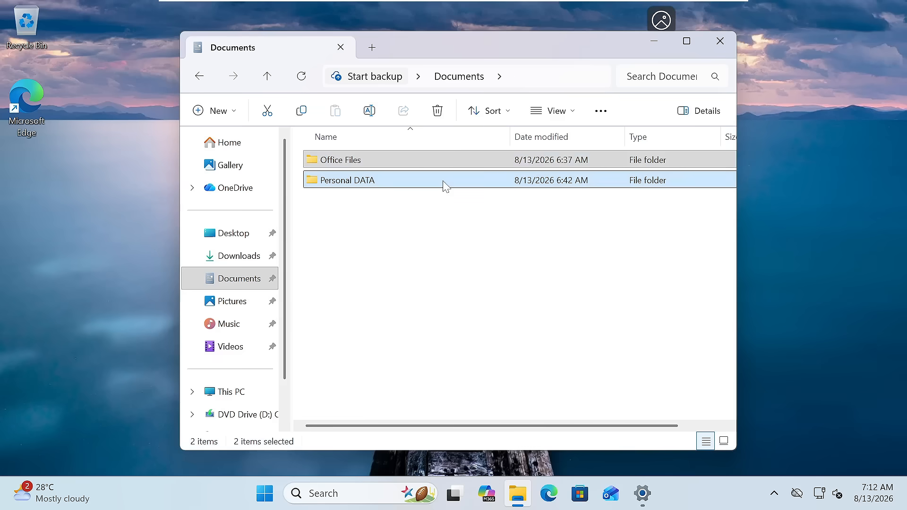
Paste the cut Office Files and Personal DATA folders into the empty Virtual (E:) drive.
click(237, 393)
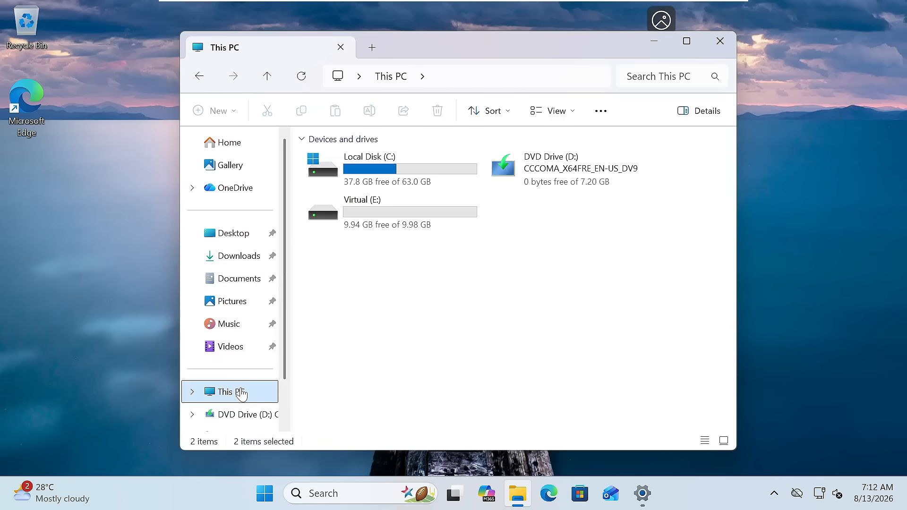
click(372, 219)
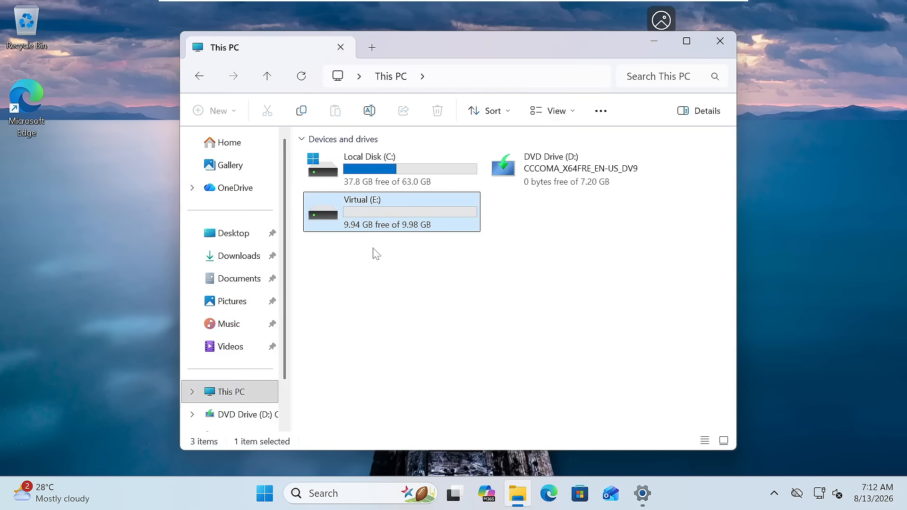
double_click(379, 220)
right_click(383, 208)
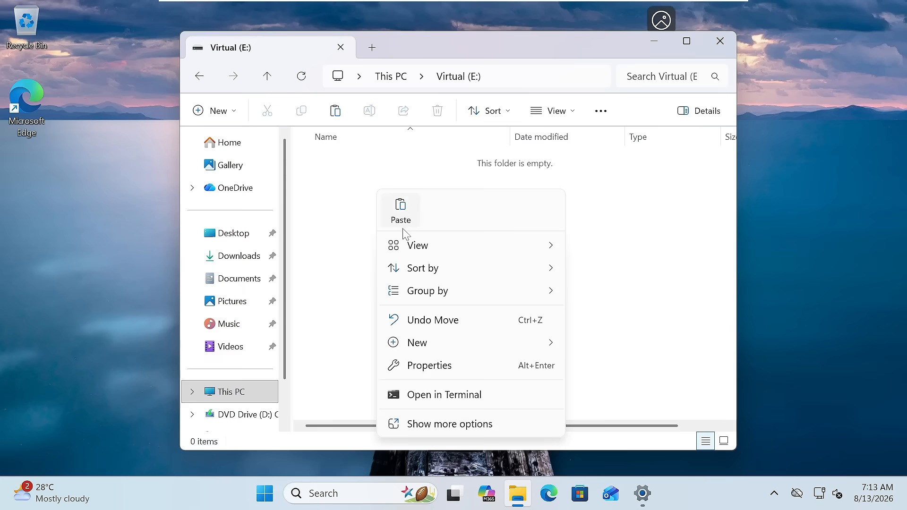
click(407, 225)
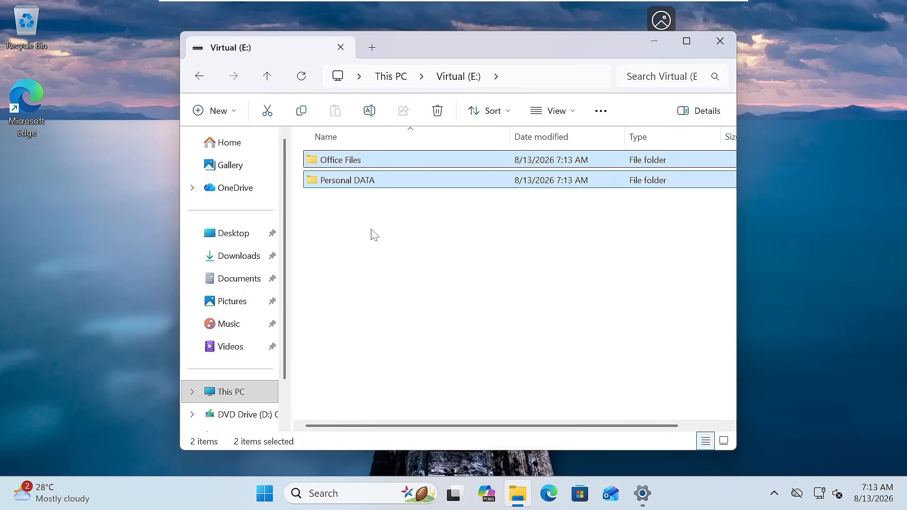
Confirm Documents is now empty and both folders sit on Virtual (E:).
click(255, 282)
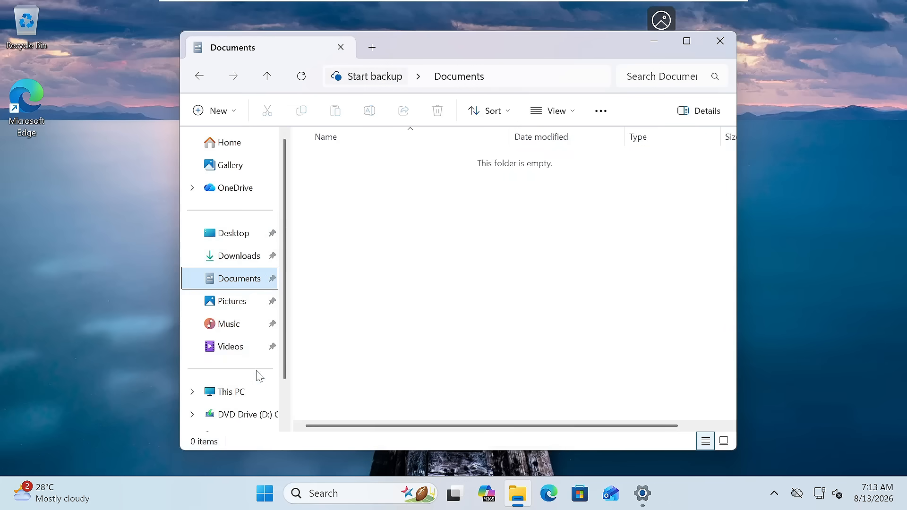
click(253, 392)
double_click(386, 210)
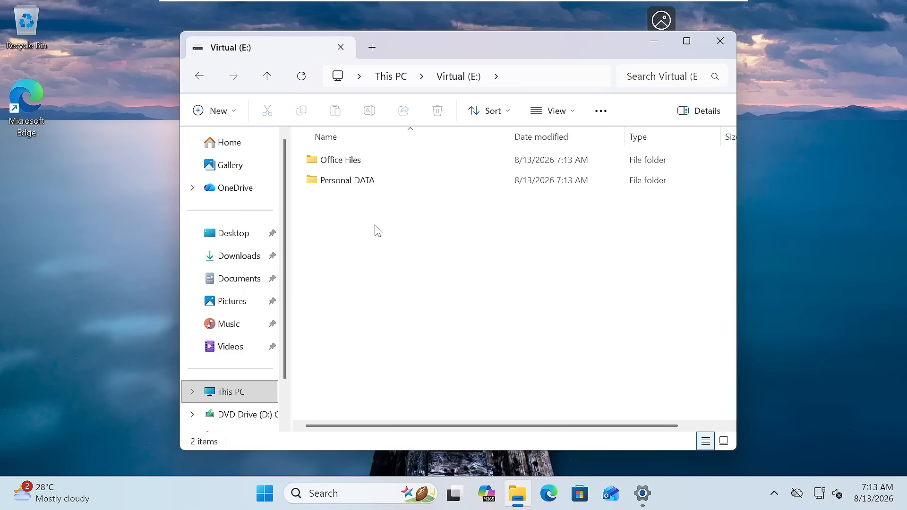
click(236, 397)
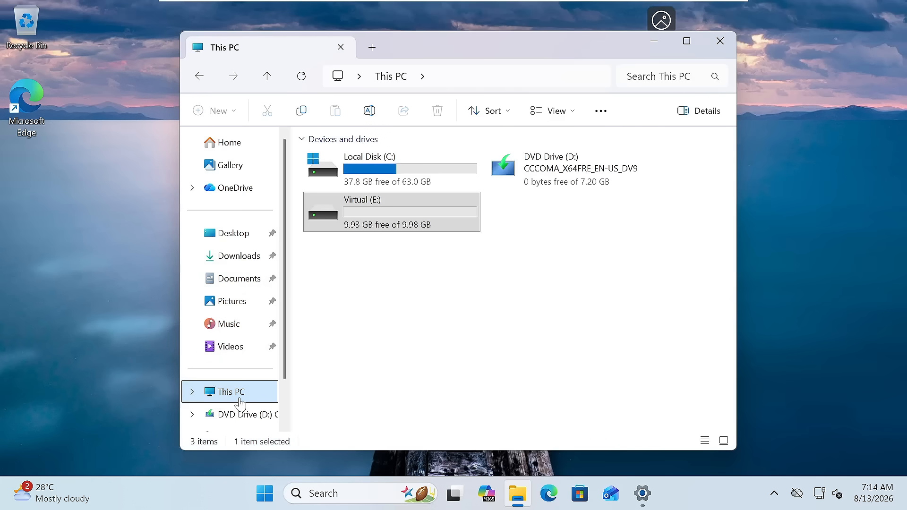
Eject the Virtual (E:) drive from This PC, then open Local Disk (C:).
click(389, 223)
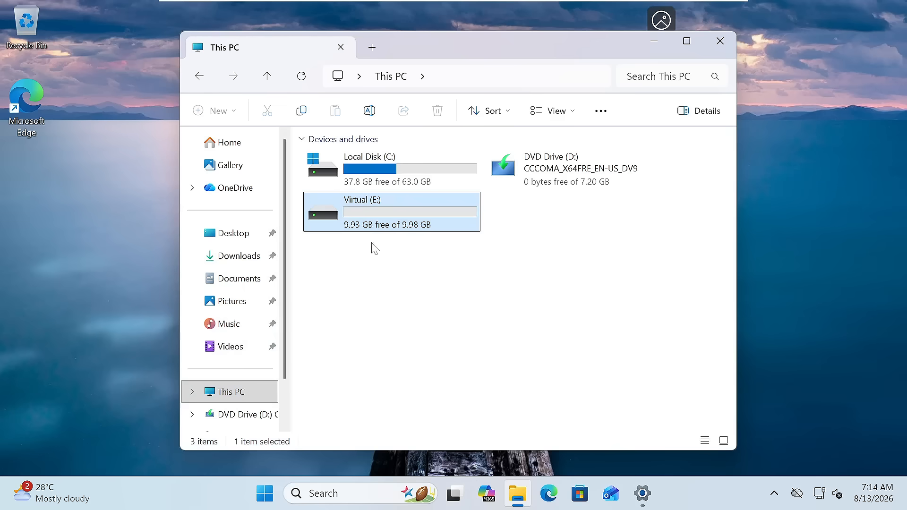
right_click(382, 213)
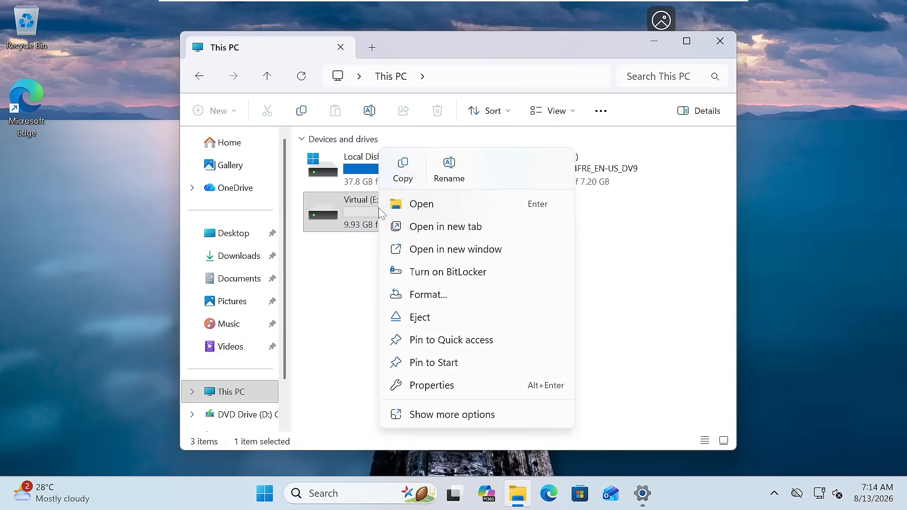
click(427, 322)
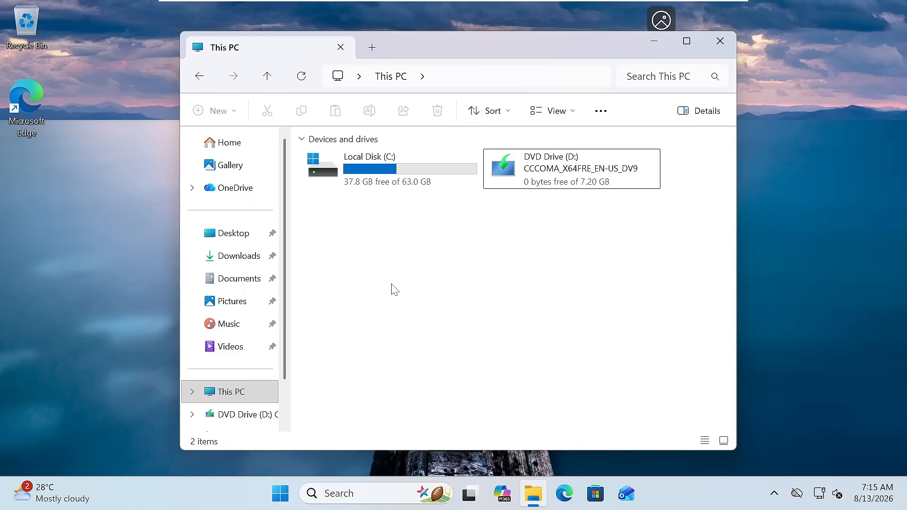
click(383, 172)
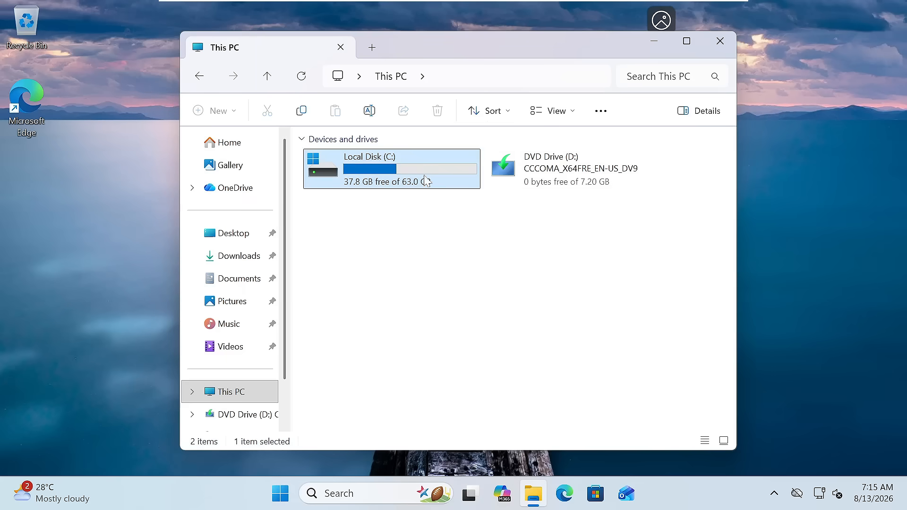
double_click(397, 182)
Mount the Virtual Disk image file stored on Local Disk (C:).
click(351, 303)
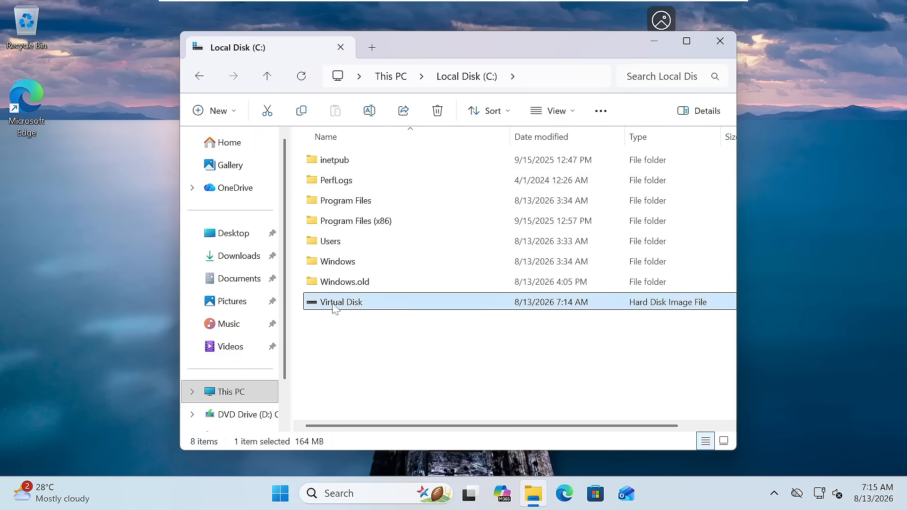
right_click(375, 305)
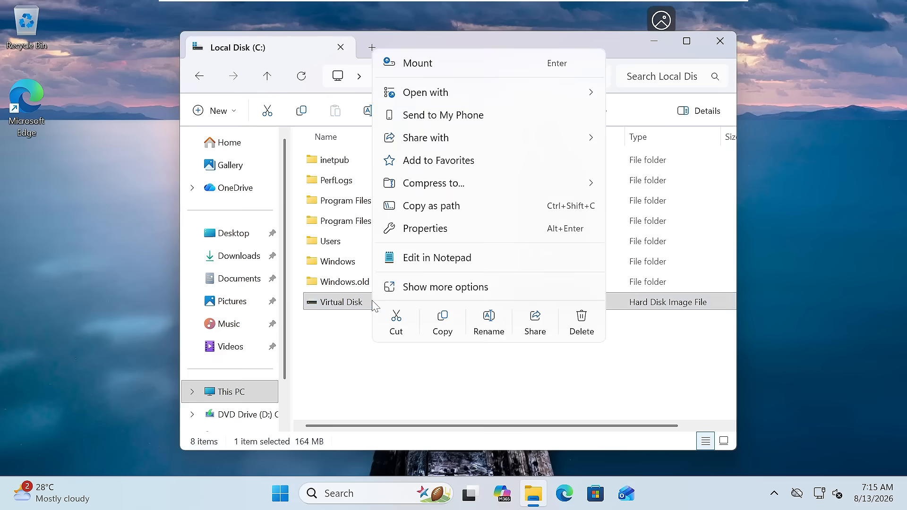
click(426, 65)
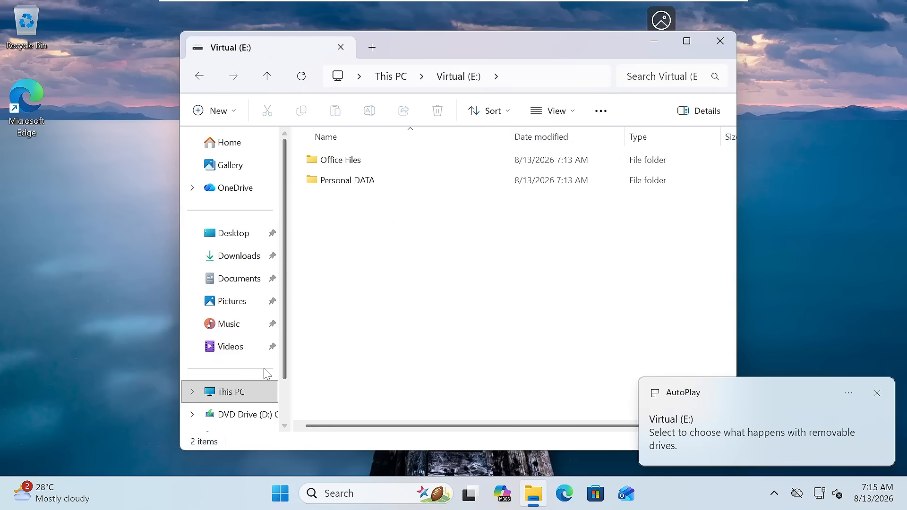
Check the folders on the remounted Virtual (E:) and the Documents folder, then return to This PC.
click(252, 392)
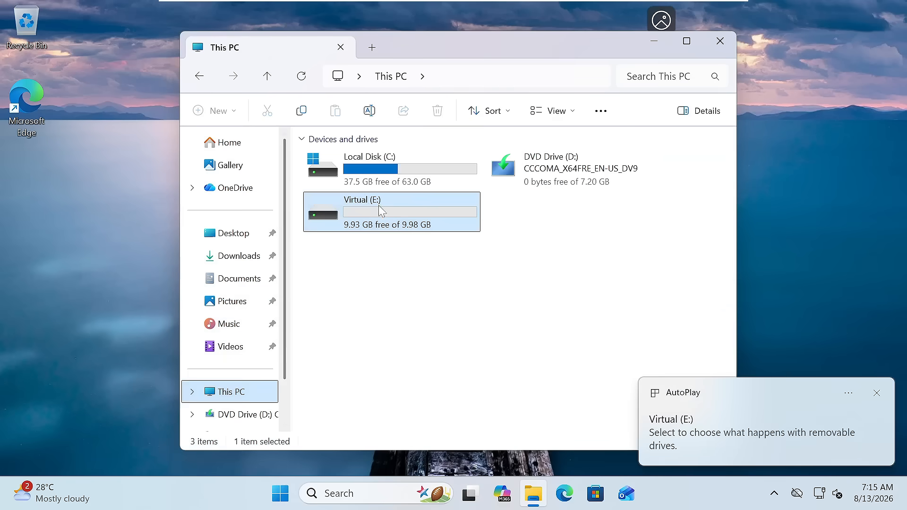
double_click(383, 226)
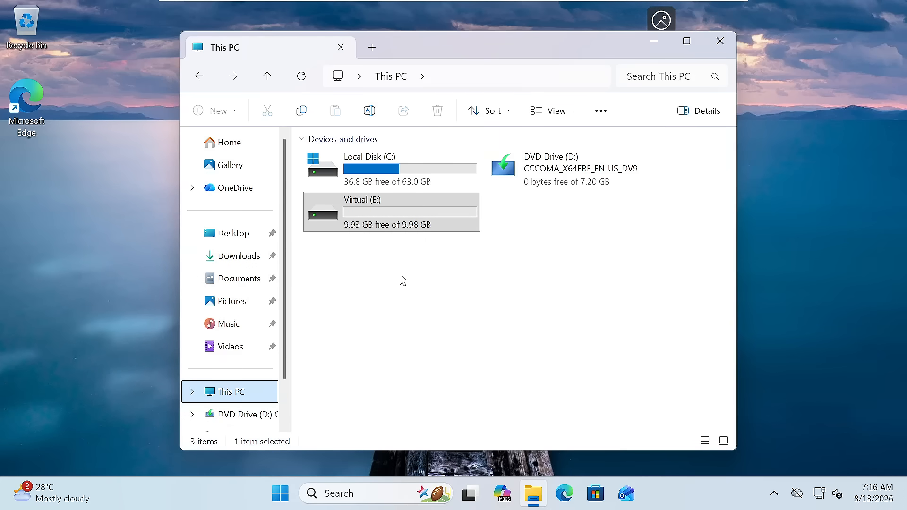
click(238, 283)
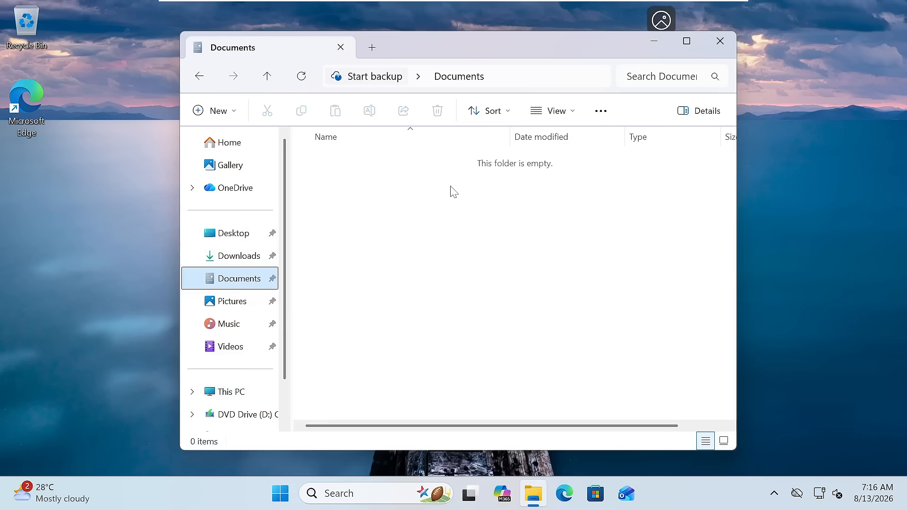
click(238, 393)
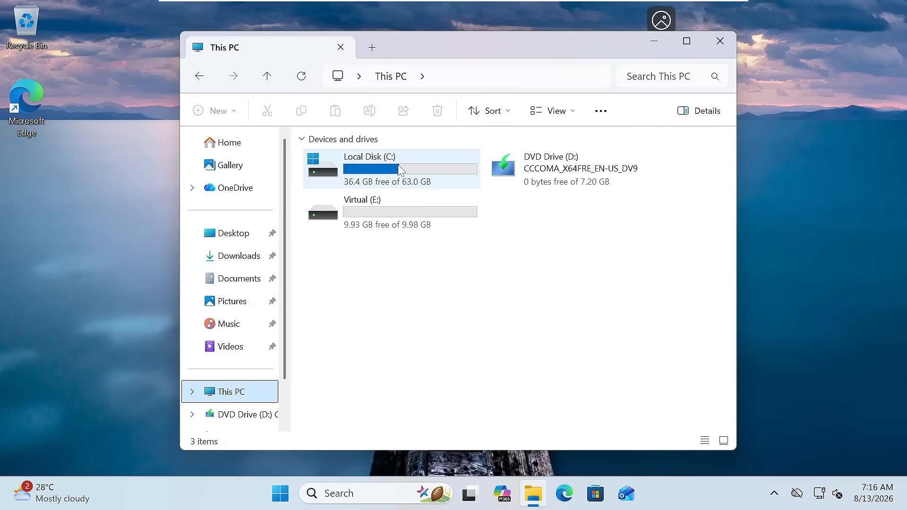
mouse_move(401, 170)
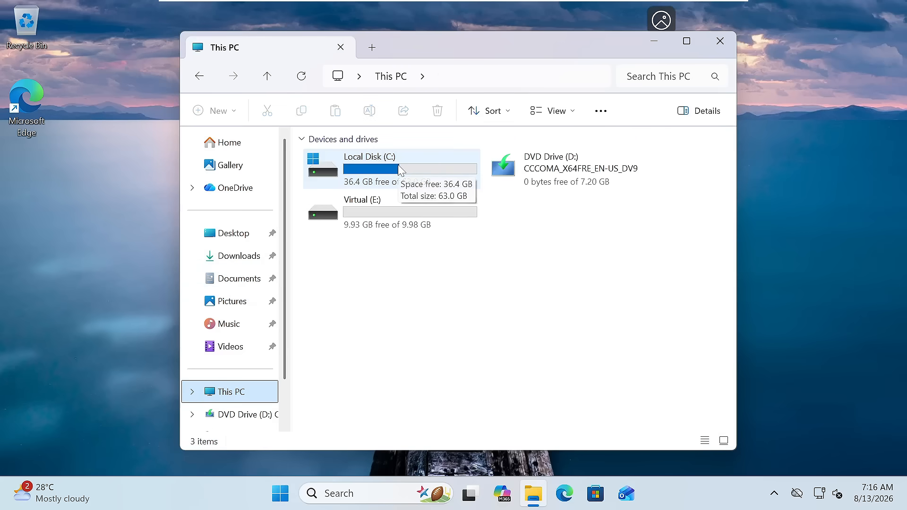
click(375, 176)
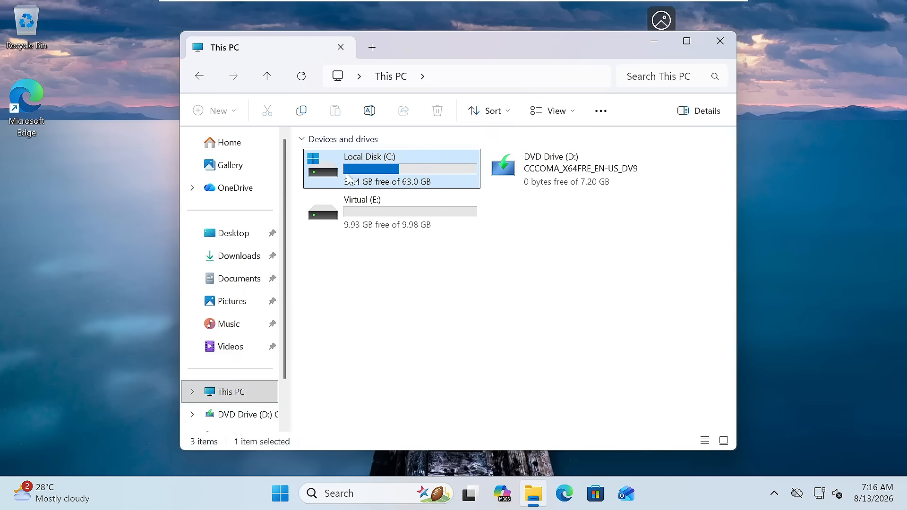
mouse_move(410, 170)
click(396, 226)
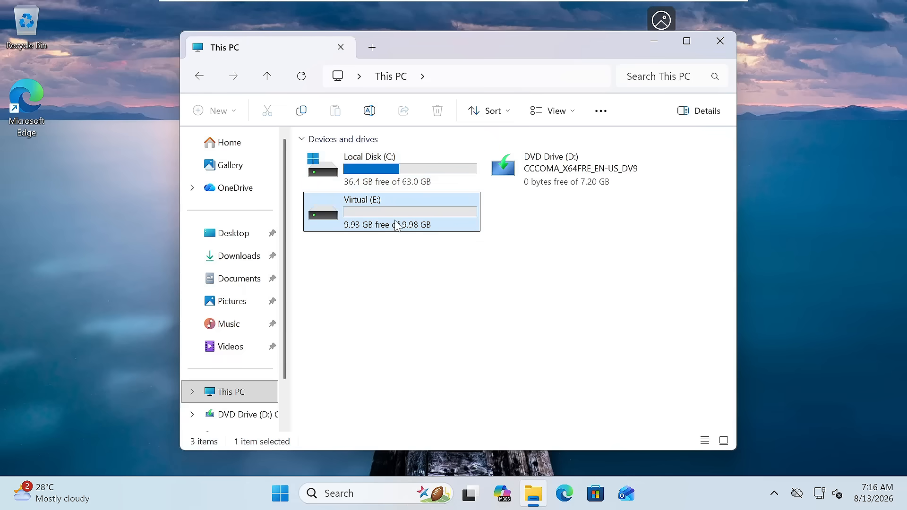
double_click(396, 225)
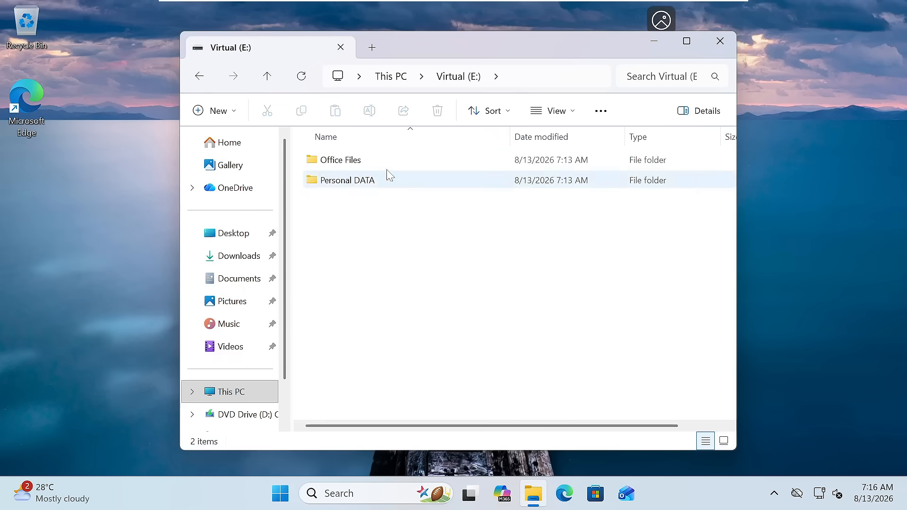
click(200, 77)
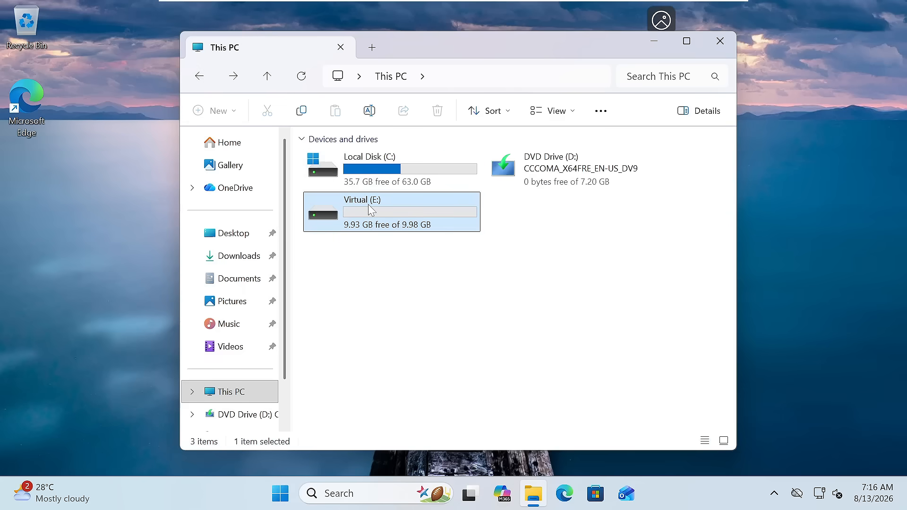
right_click(371, 211)
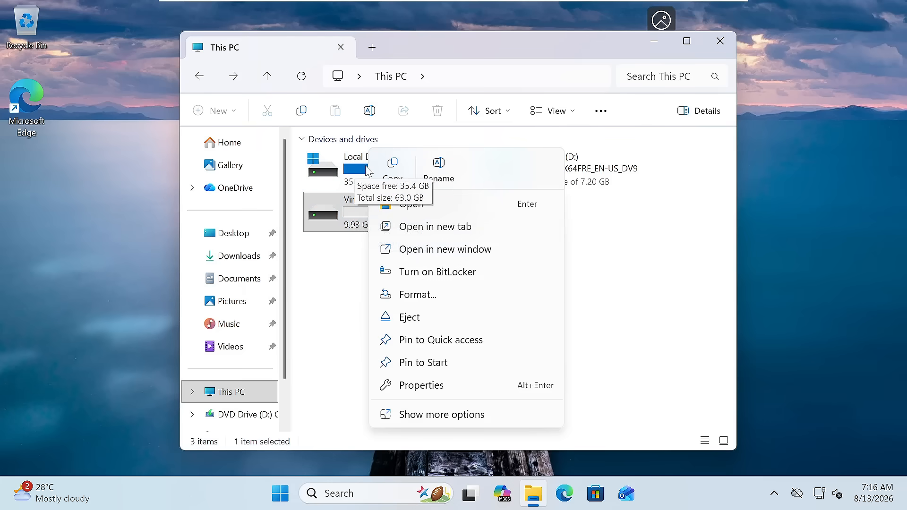
Start BitLocker on Virtual (E:) with password unlocking, entering the password twice.
click(437, 274)
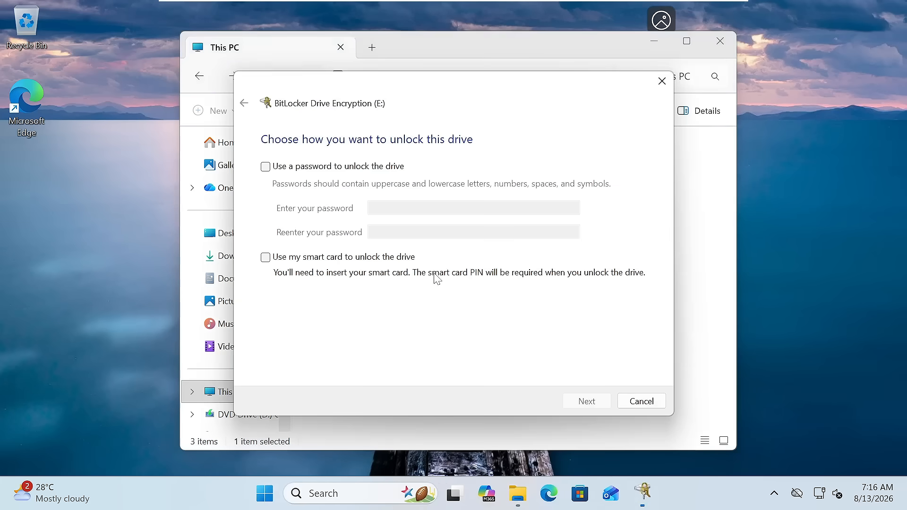
click(265, 167)
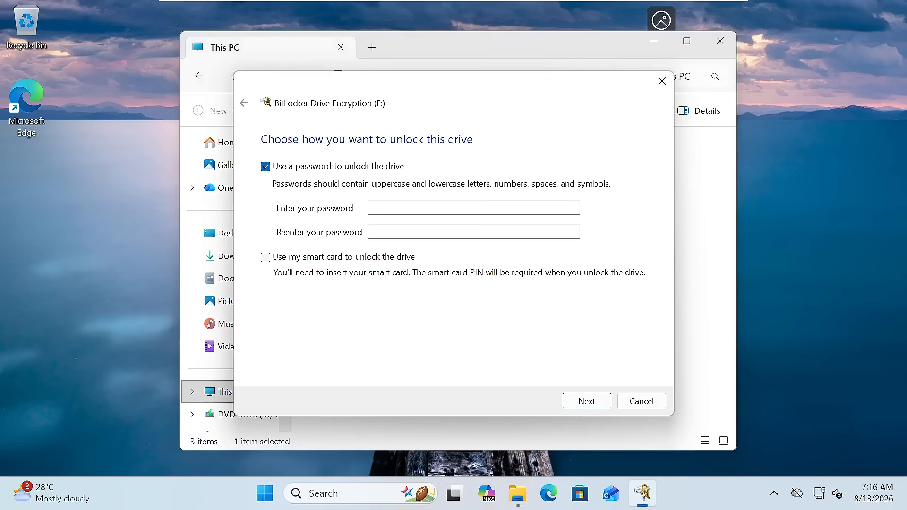
text(********)
key(Tab)
text(********)
click(587, 402)
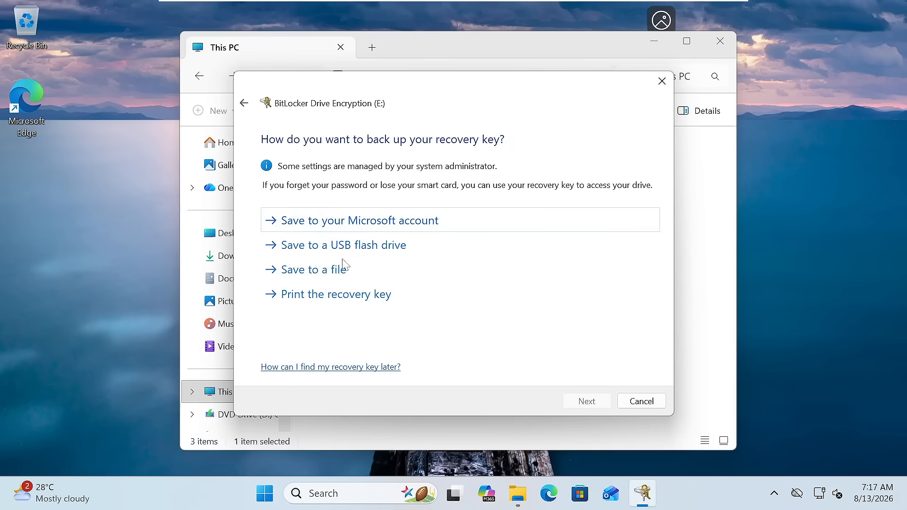
Save the recovery key to a file on C:, encrypt used space only in new mode.
click(331, 277)
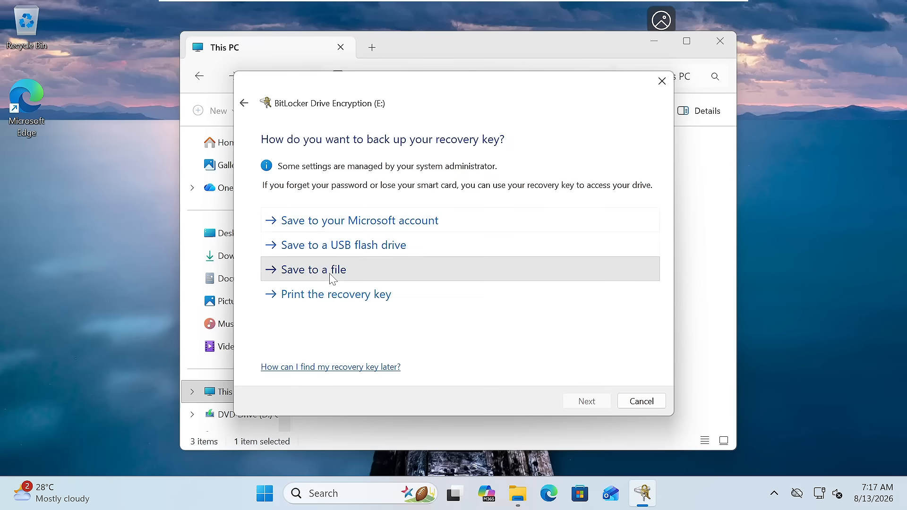
double_click(444, 215)
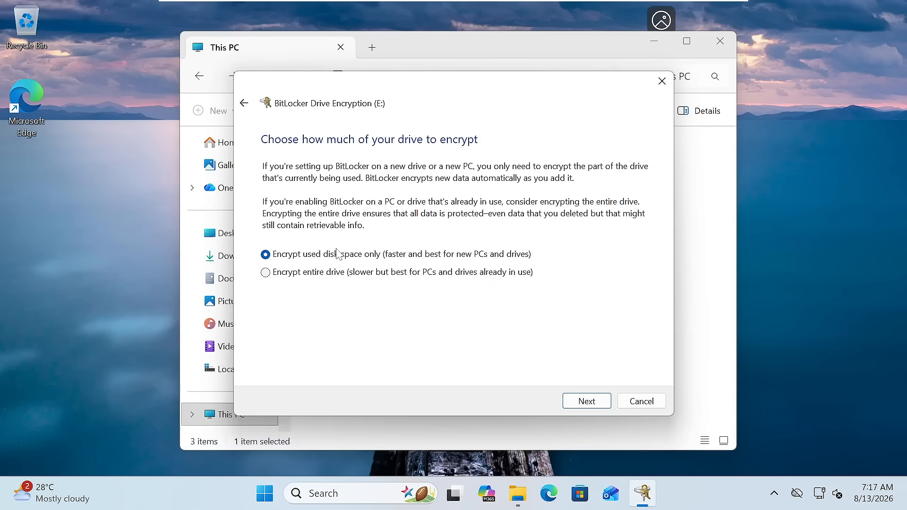
click(591, 399)
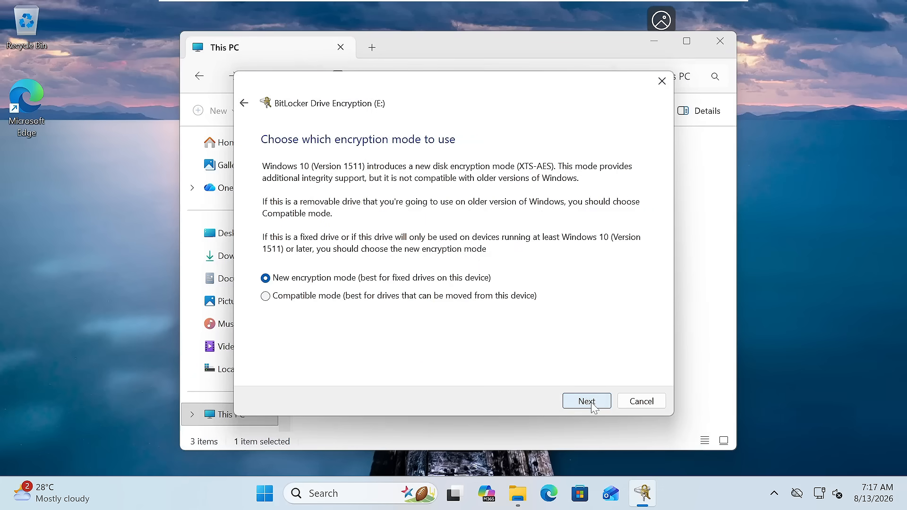
click(591, 402)
click(593, 405)
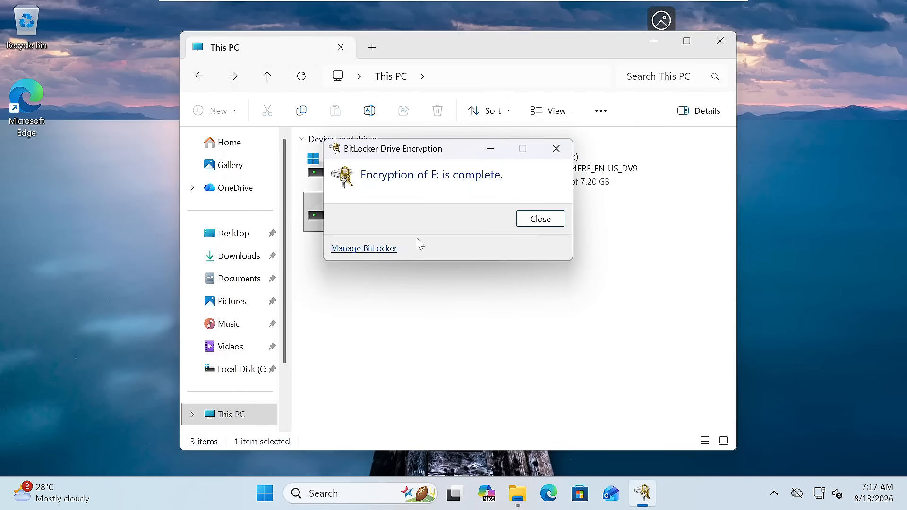
Close the encryption-complete notice and restart Windows from the Start menu.
click(537, 219)
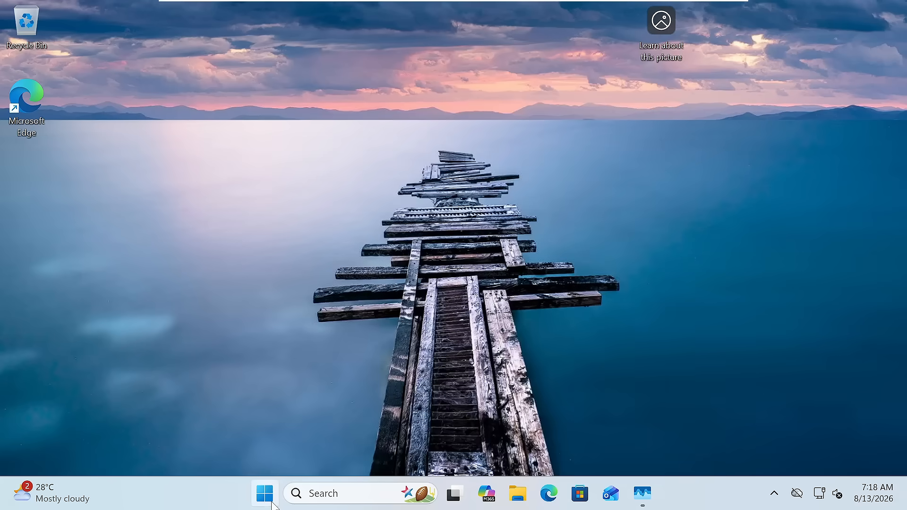
click(273, 505)
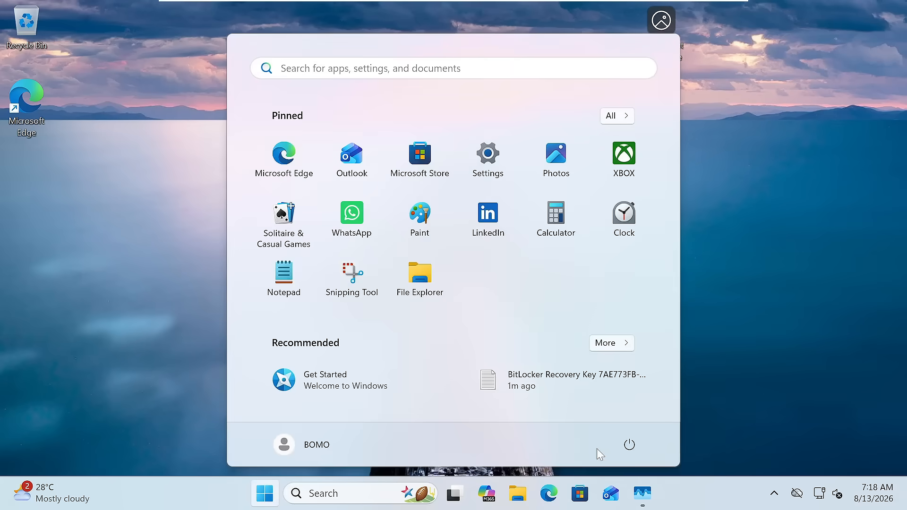
click(630, 446)
click(622, 417)
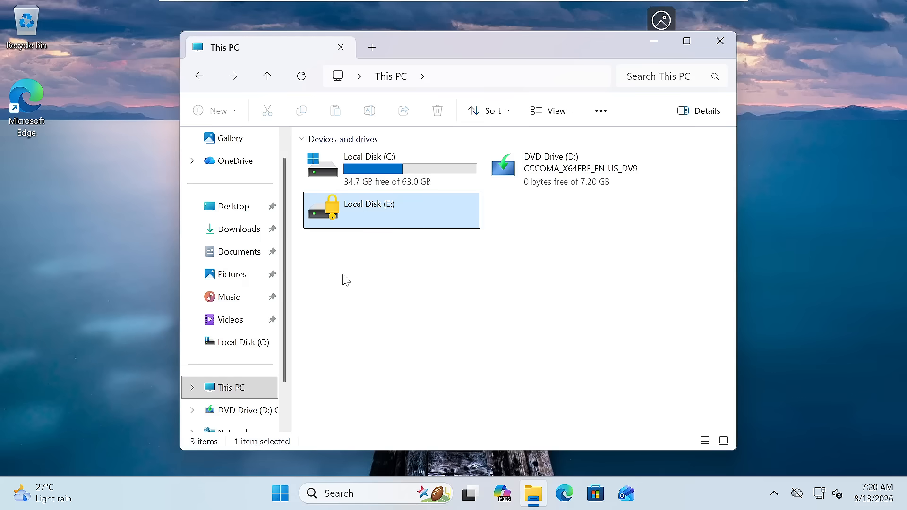
Try opening locked drive E:, dismiss the unlock prompt, and briefly browse Local Disk (C:).
double_click(388, 215)
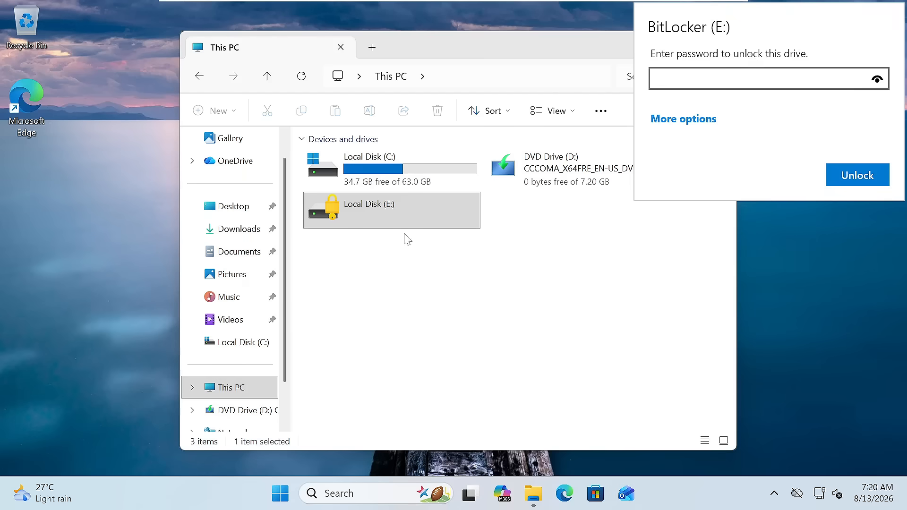
key(Escape)
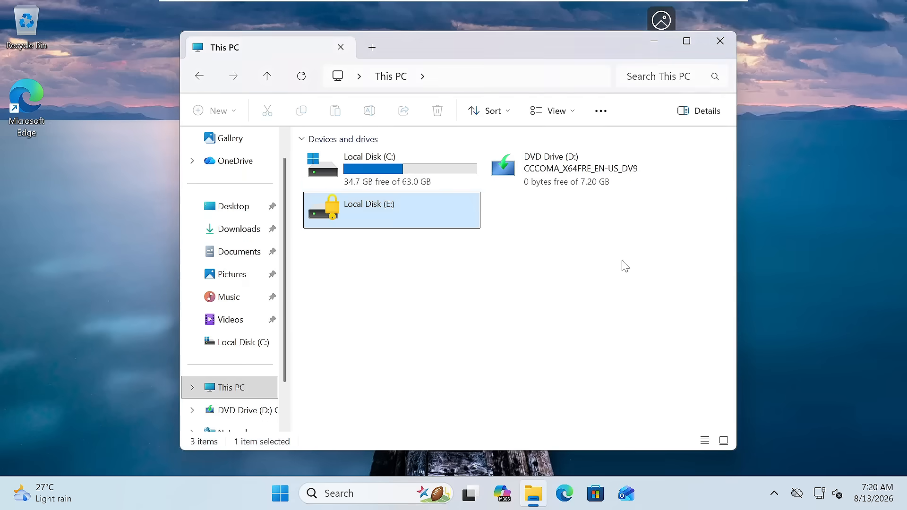
click(399, 171)
double_click(399, 171)
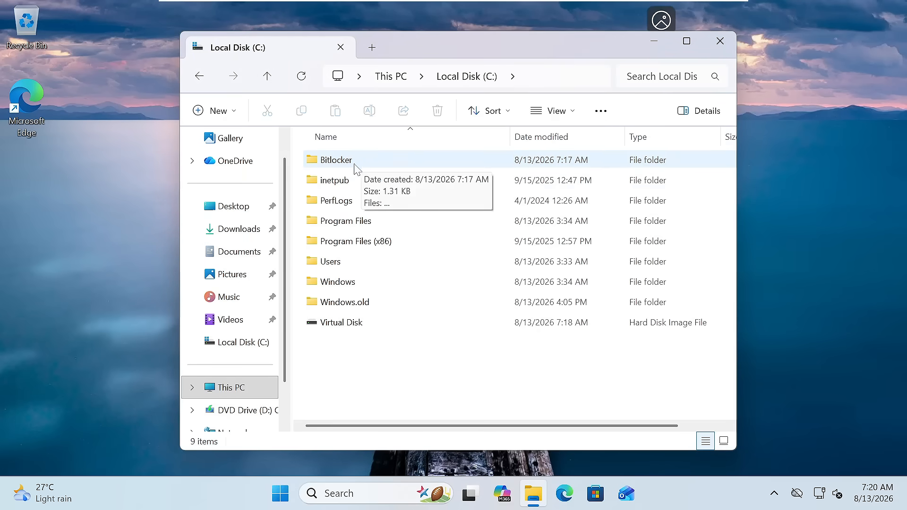
click(200, 76)
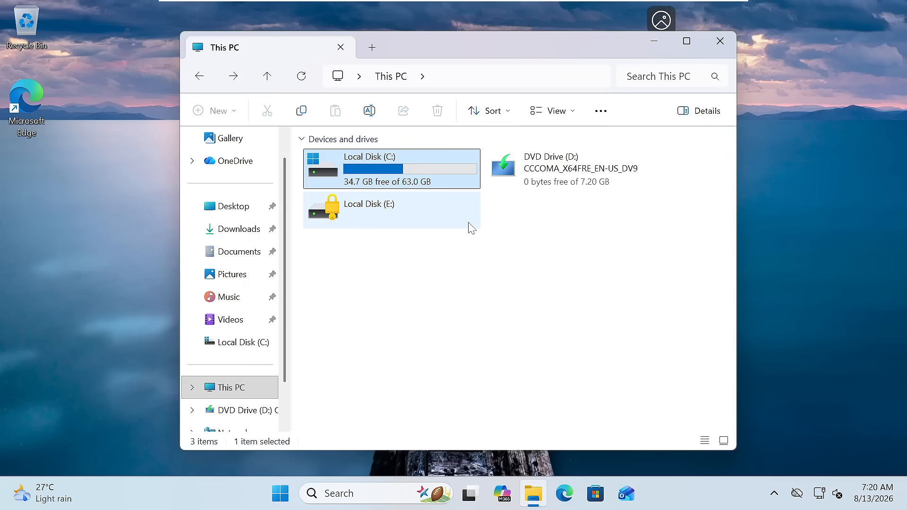
Unlock drive E: with its BitLocker password and view its Office Files and Personal DATA folders.
double_click(456, 217)
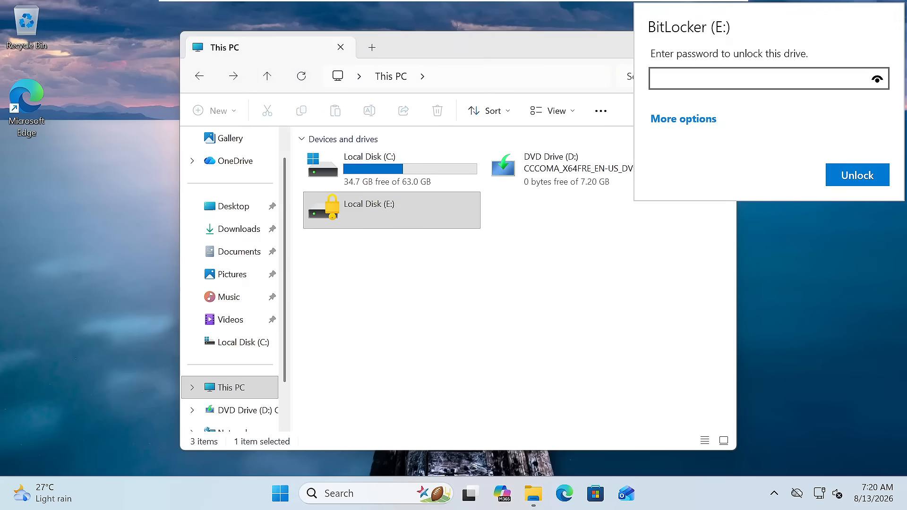
text(passwo)
key(Return)
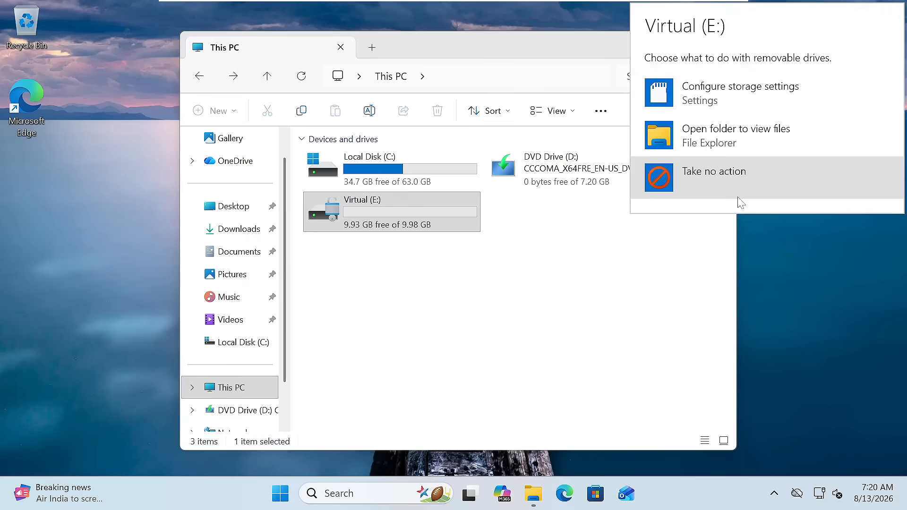
click(633, 232)
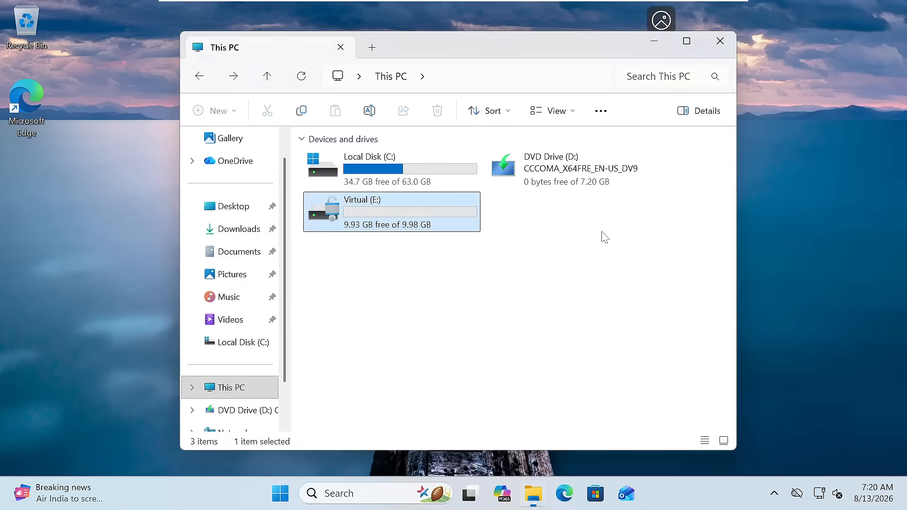
double_click(389, 218)
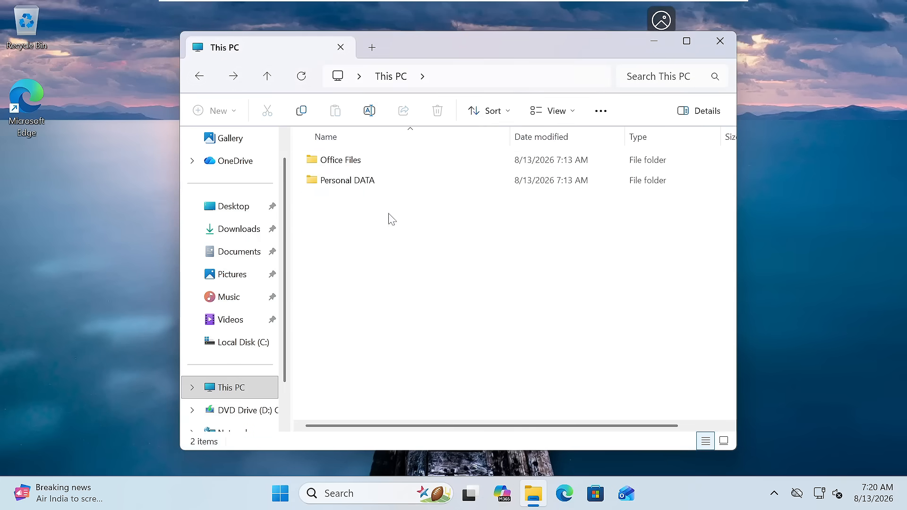
click(199, 76)
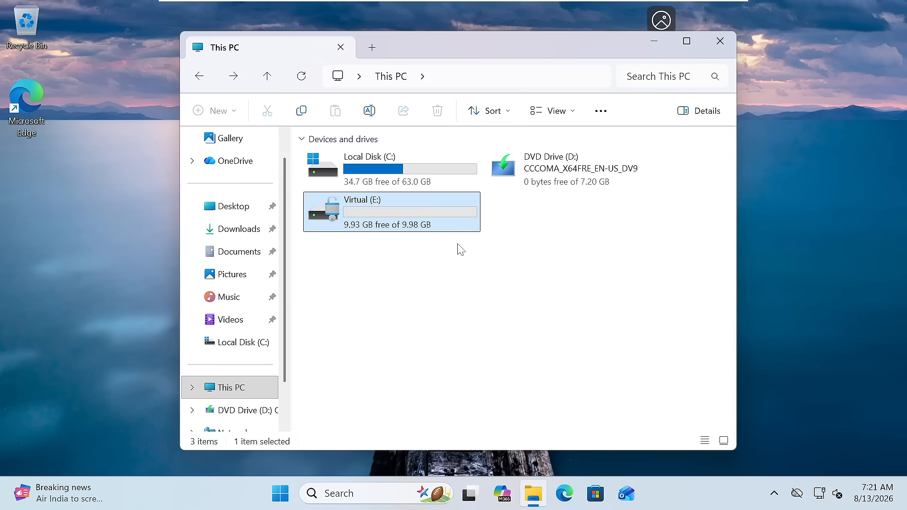
Select the Local Disk (C:) and Virtual (E:) tiles to compare their free space.
click(438, 289)
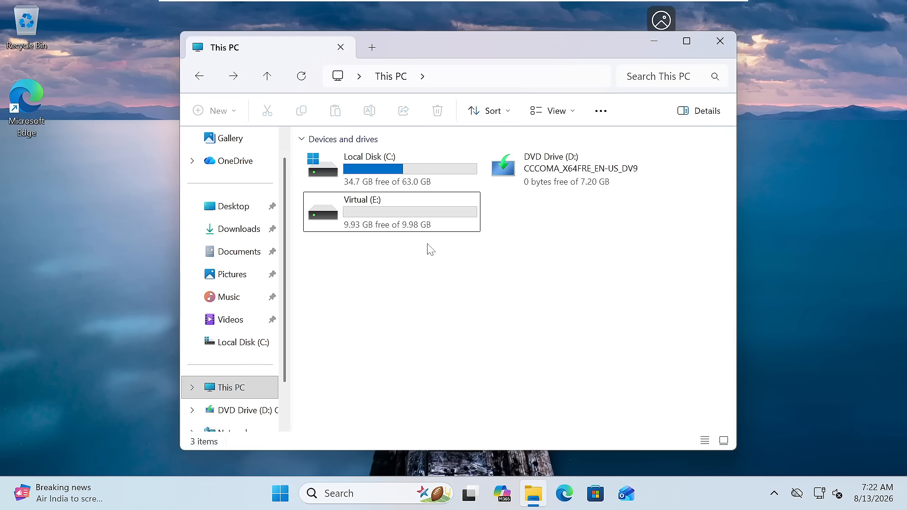
click(392, 179)
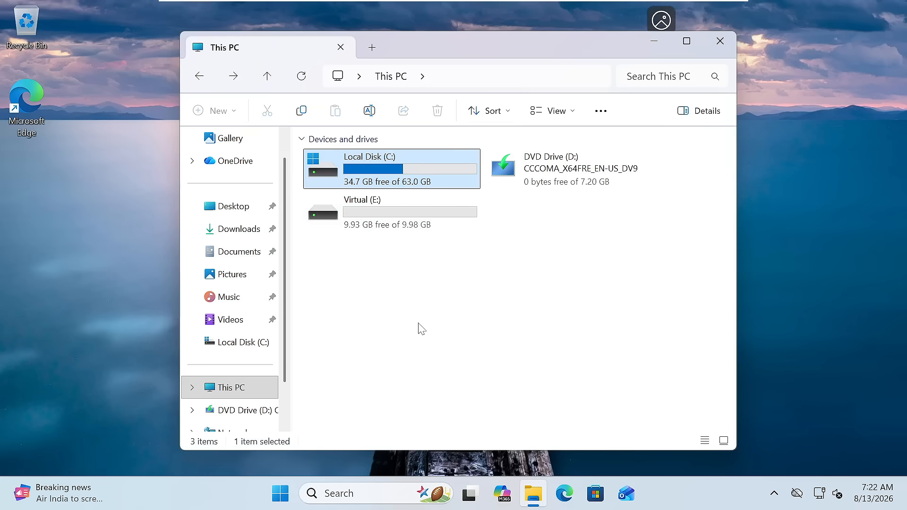
click(380, 206)
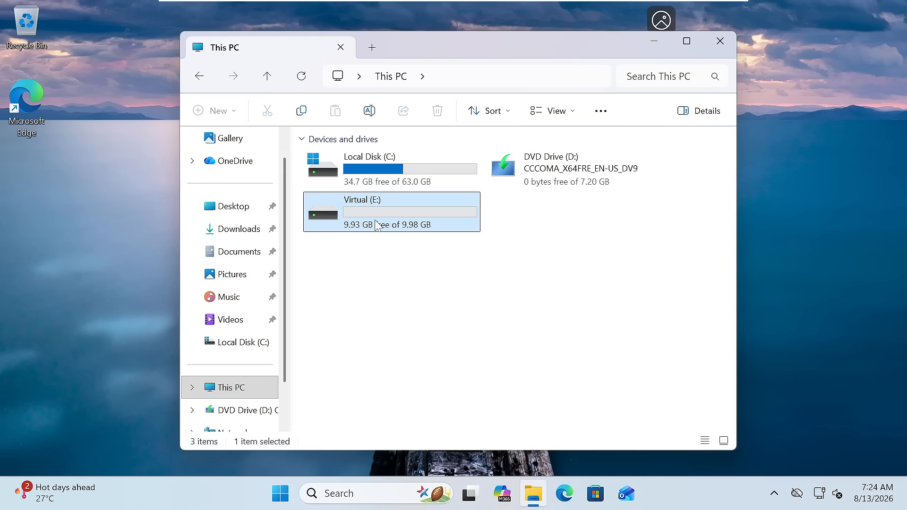
click(378, 164)
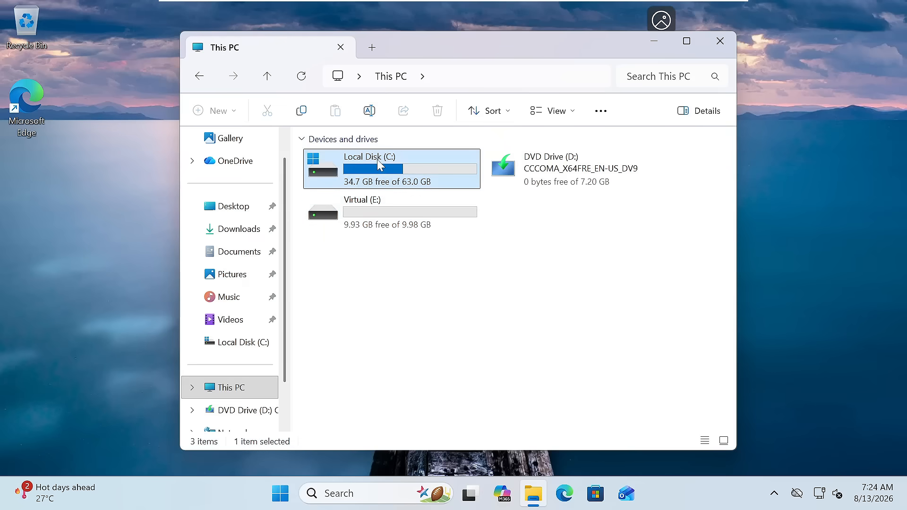
click(386, 216)
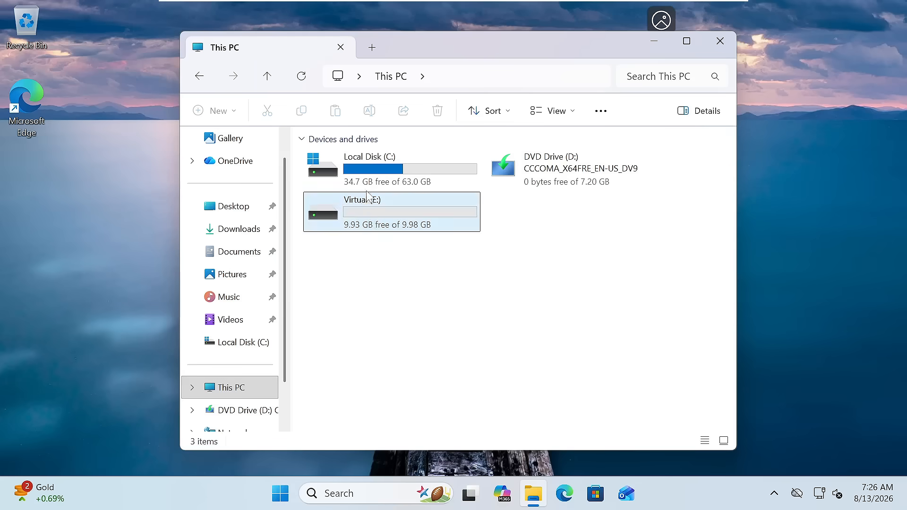
click(385, 182)
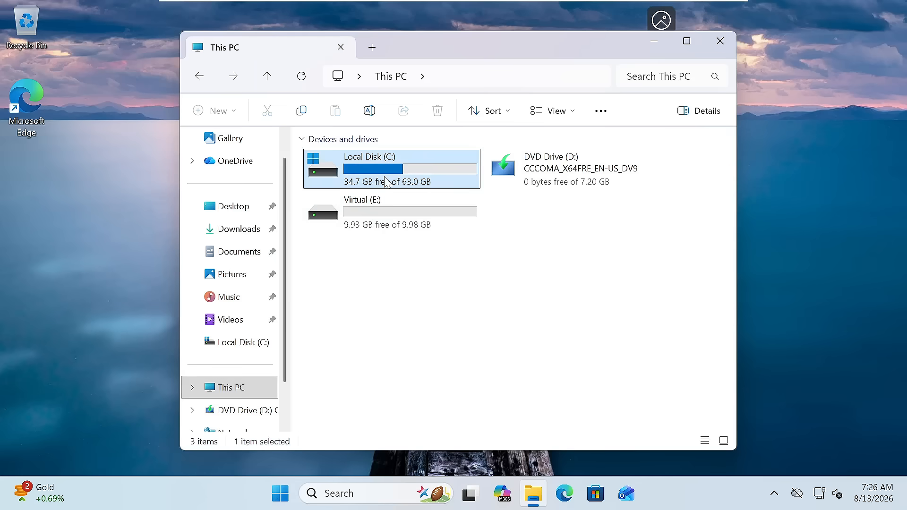
click(400, 285)
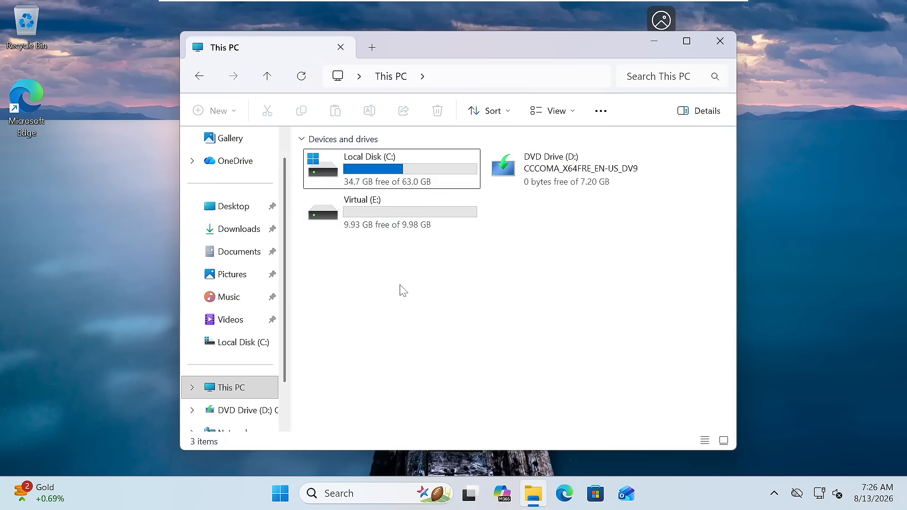
click(361, 495)
text(control)
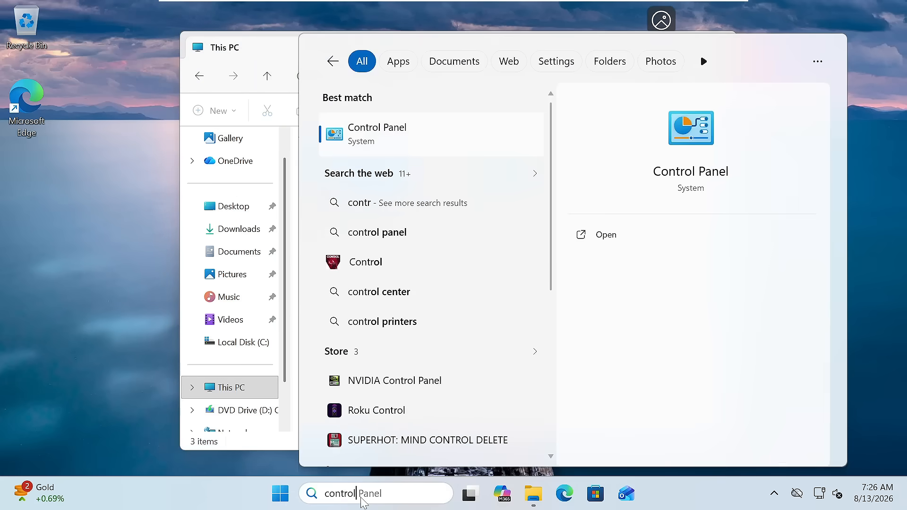
Open Control Panel, go to Backup and Restore (Windows 7), and choose Create a system image.
key(Return)
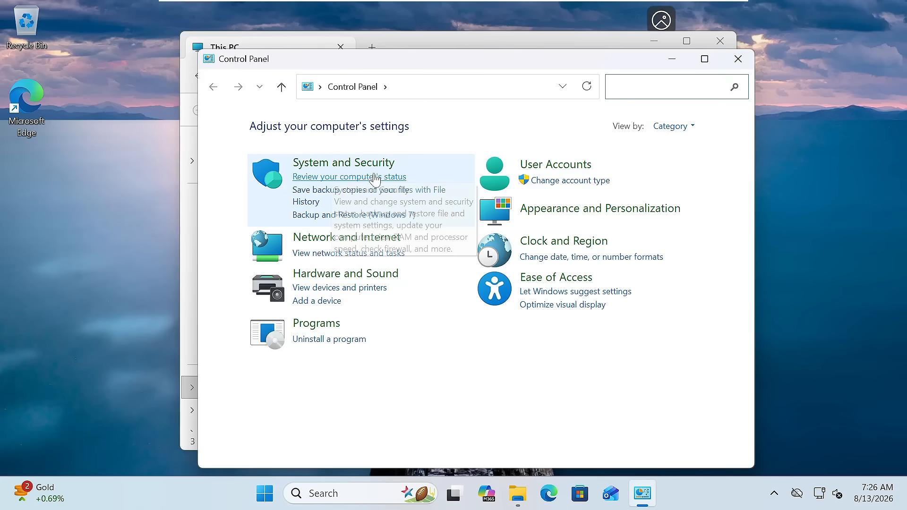
click(322, 216)
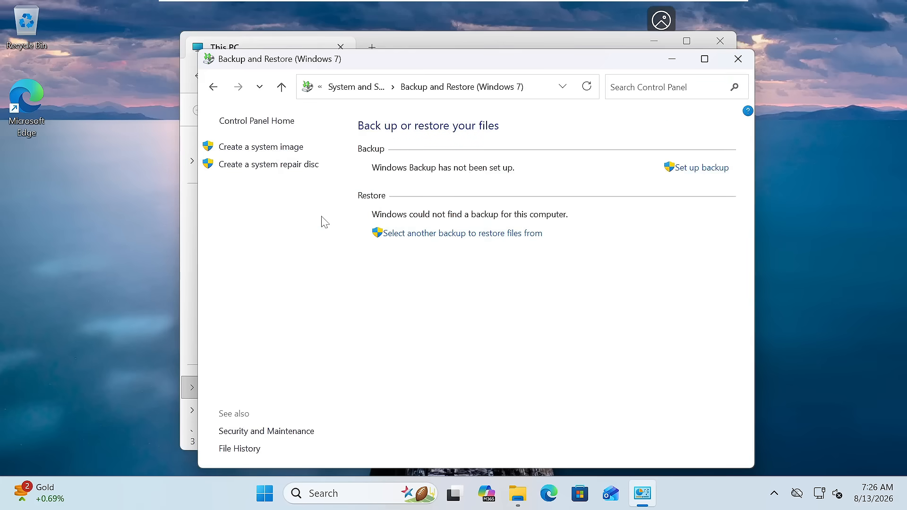
click(272, 150)
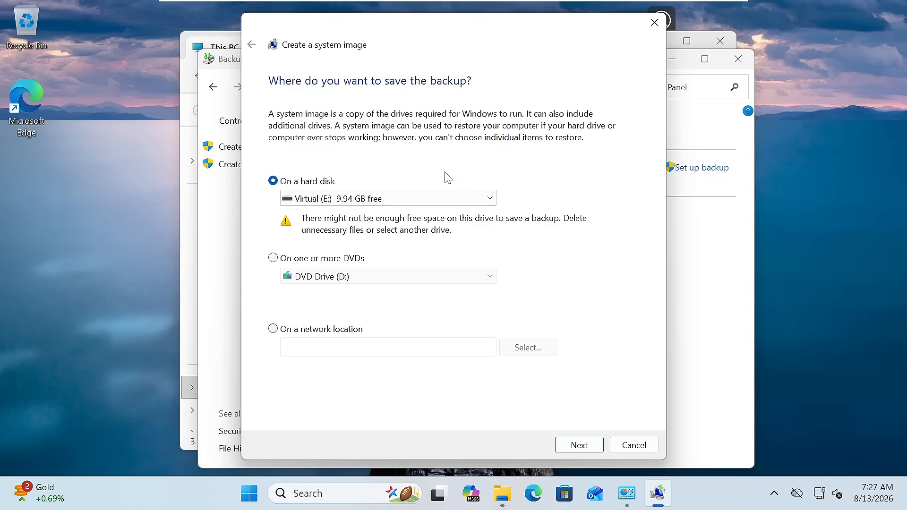
Open the On a hard disk drive list to show Virtual (E:) with 9.94 GB free.
click(442, 198)
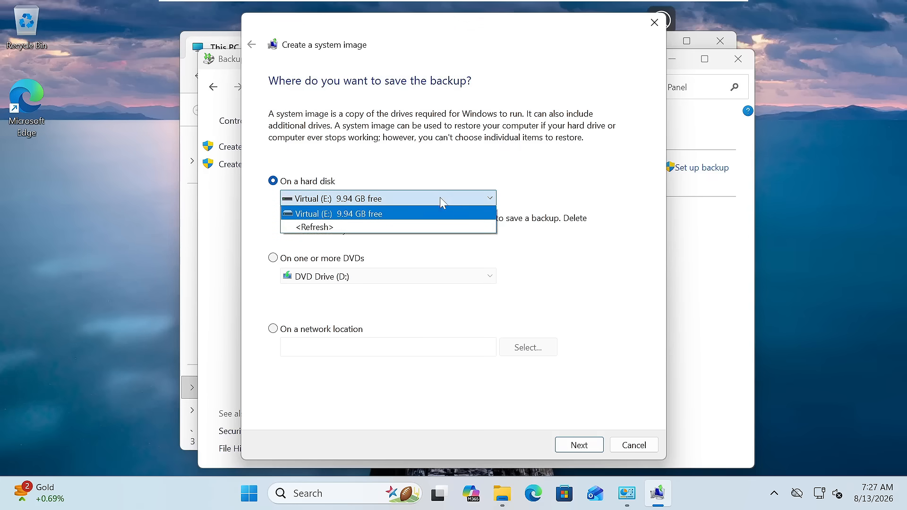